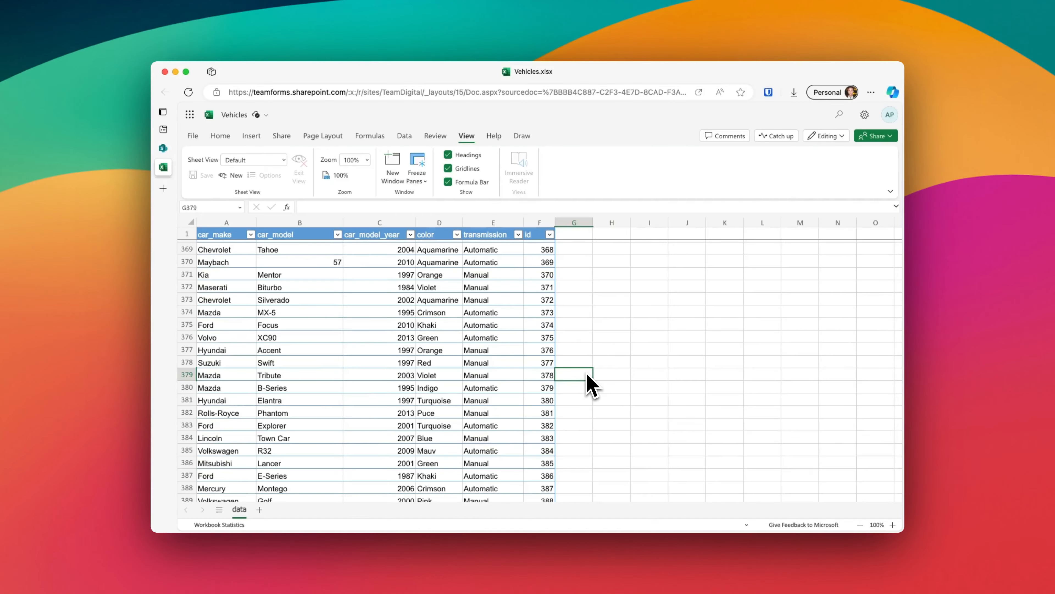
Step: Examine the vehicle rows and the car_make and car_model columns in the Vehicles workbook's data sheet
scroll(586, 372, "down", 20)
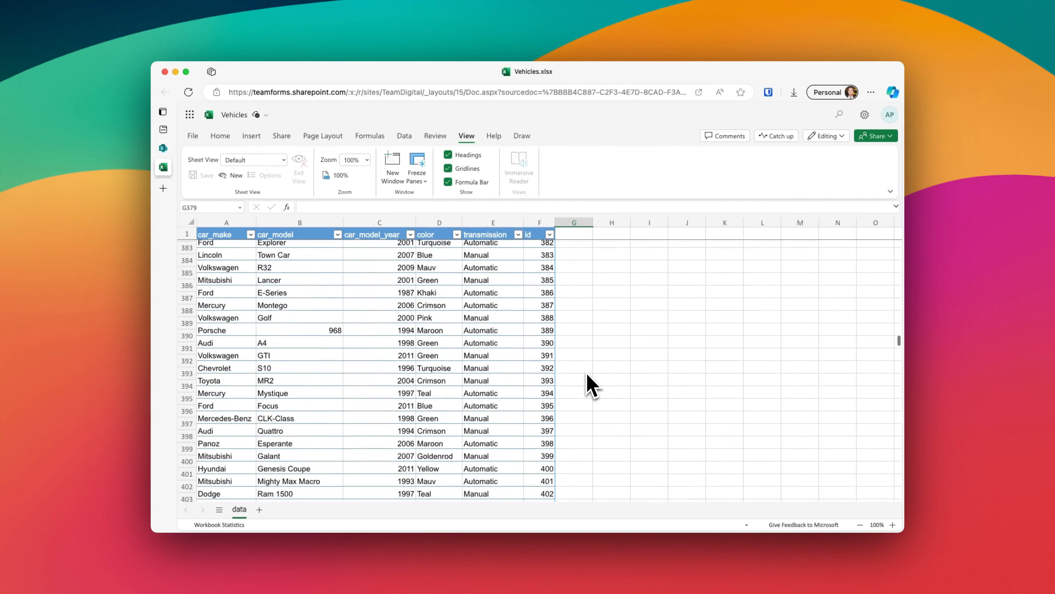
scroll(587, 374, "down", 12)
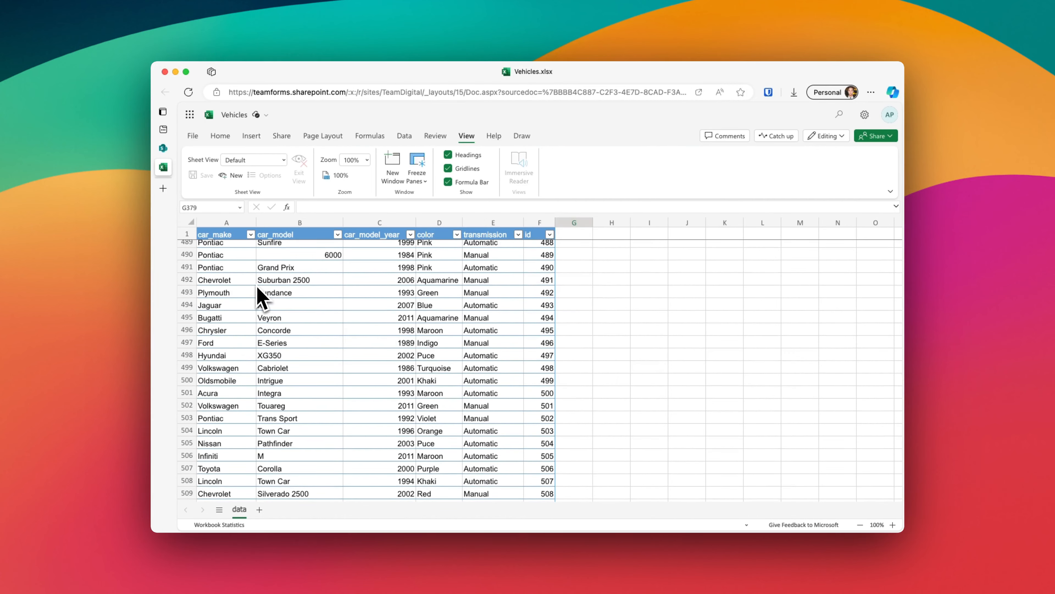
scroll(257, 288, "down", 9)
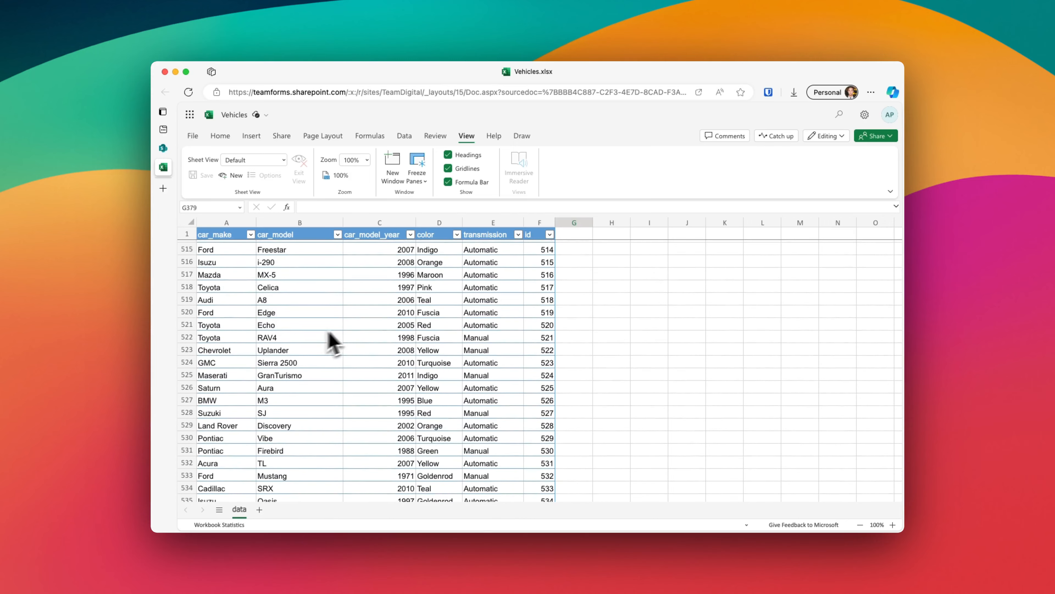
left_click(234, 223)
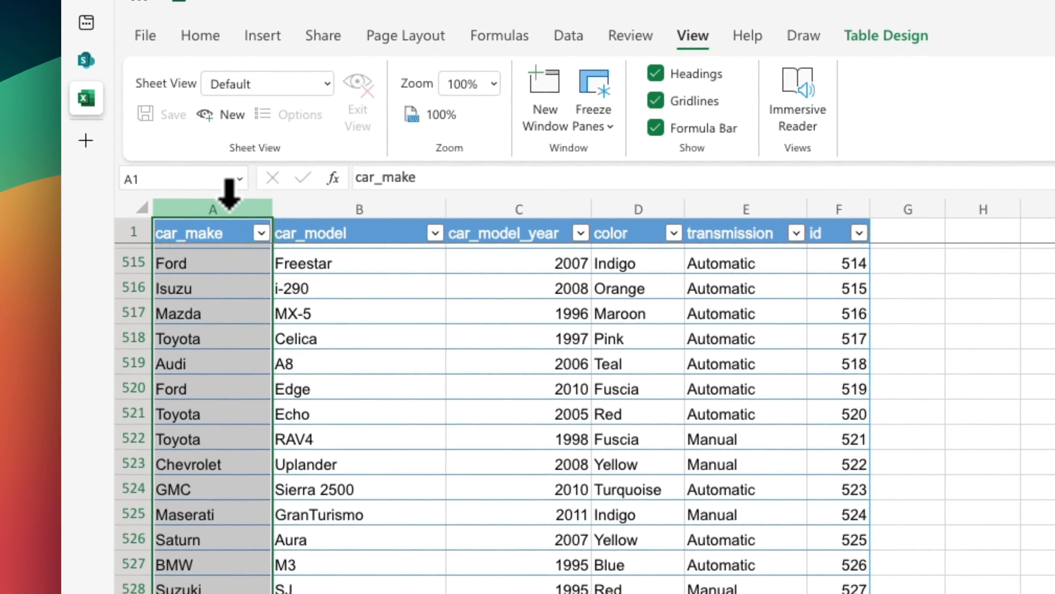
left_click(326, 207)
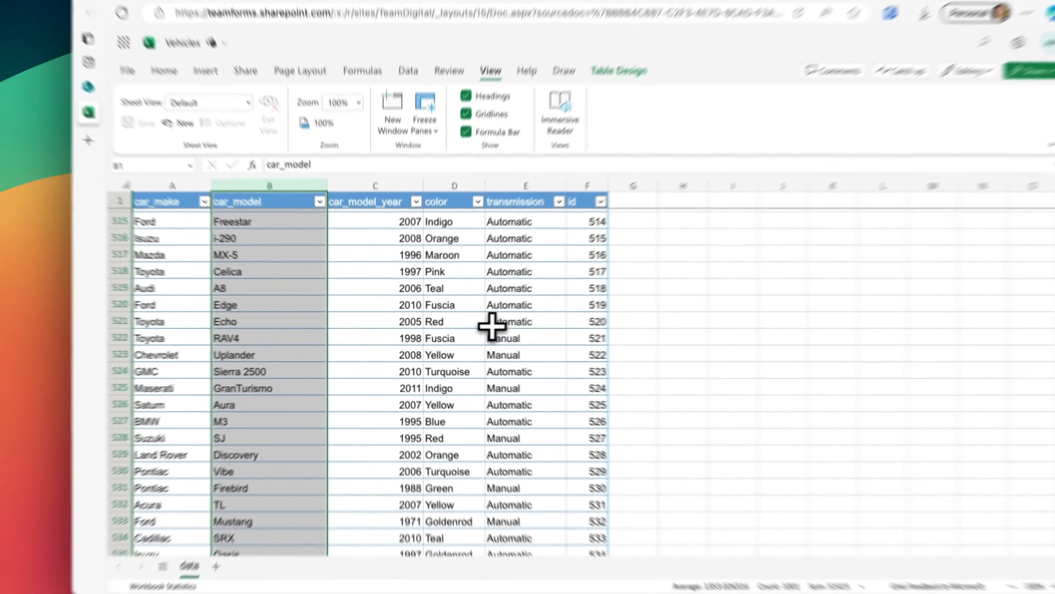
left_click(703, 430)
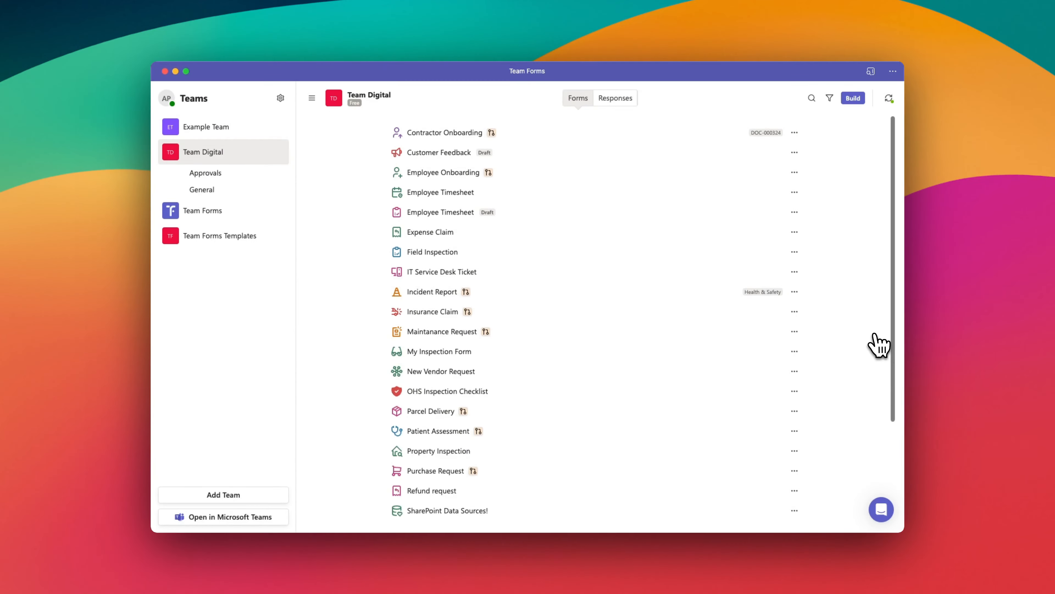
Step: In Team Forms, open the Team Digital team's Vehicle Inspection Form for editing
scroll(875, 335, "down", 5)
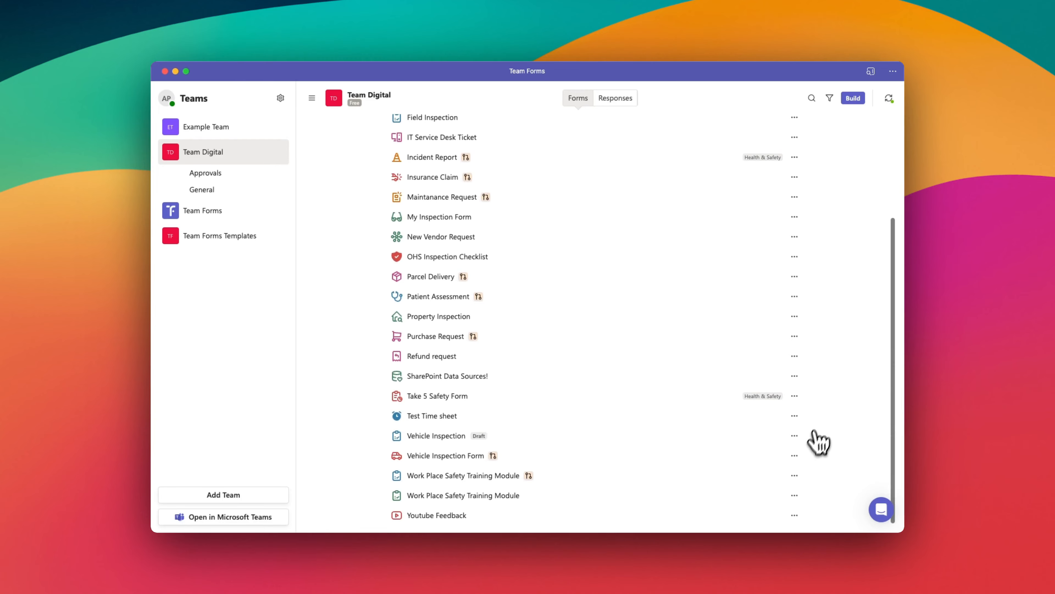
left_click(795, 455)
left_click(761, 357)
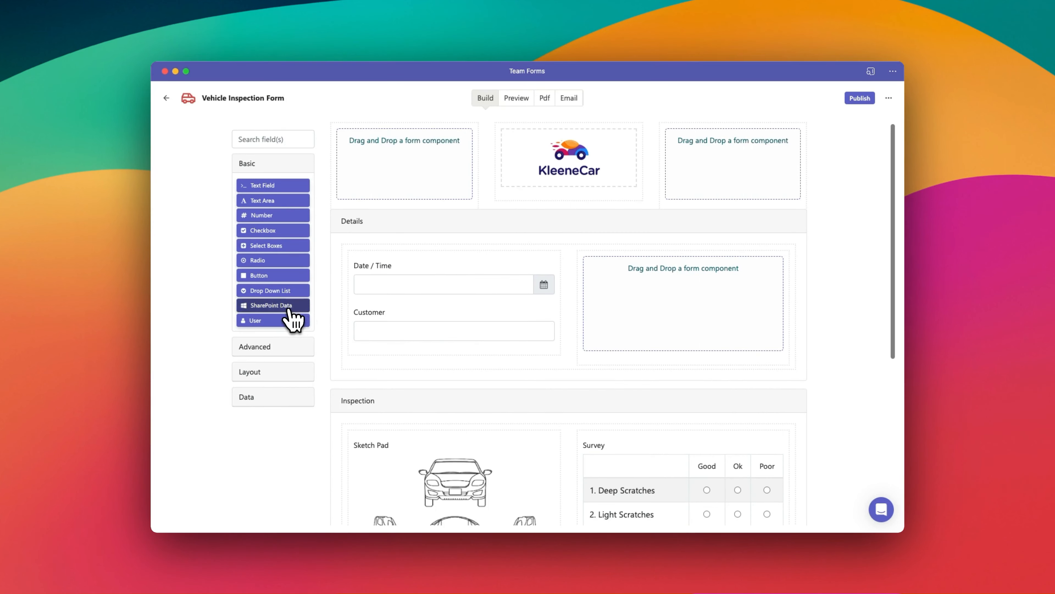
Step: Add a SharePoint Data field labelled Make to the Details section's empty column, using the Vehicles list and car_make as label property
left_click_drag(291, 316, 657, 314)
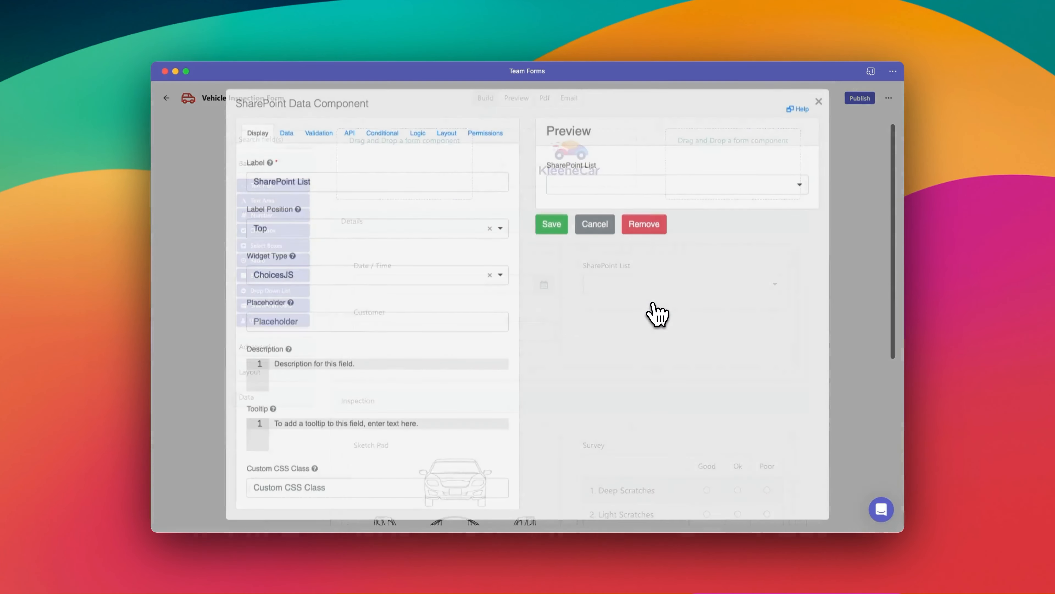
triple_click(405, 189)
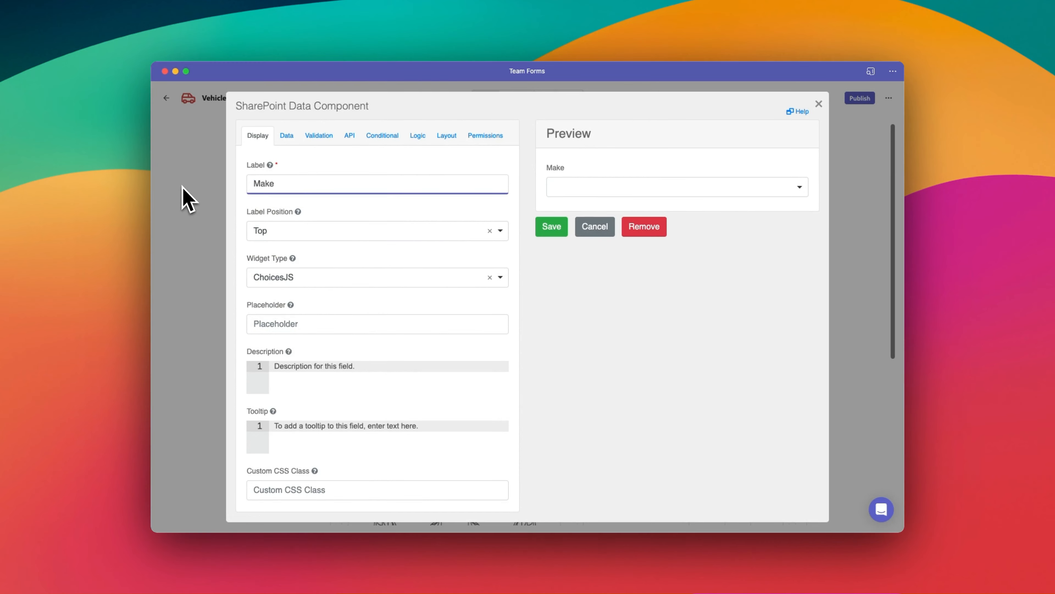
left_click(287, 136)
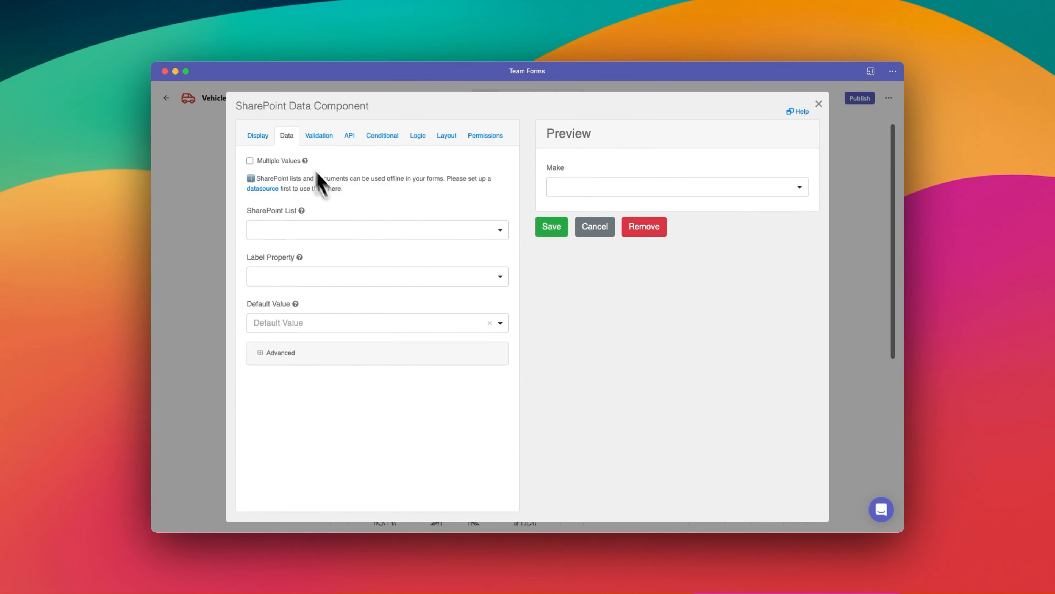
left_click(352, 235)
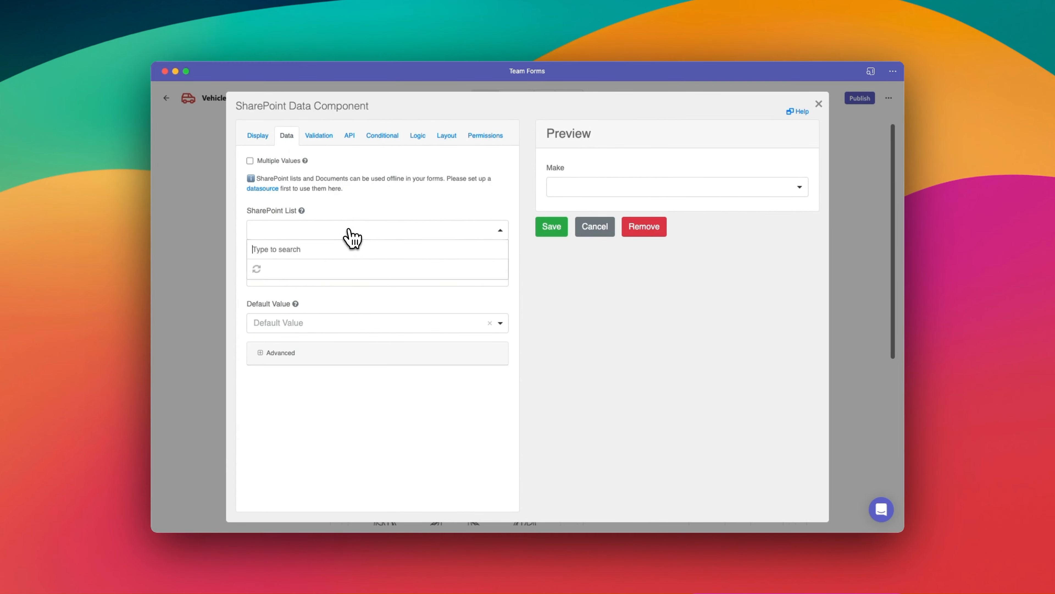
left_click(349, 353)
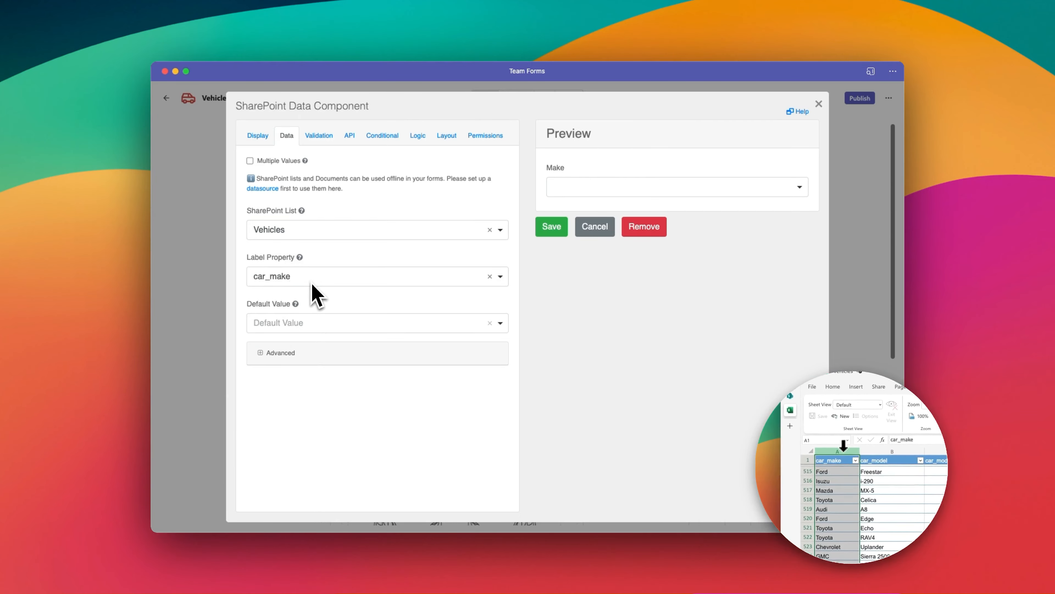
Step: Sort the Make field's options by car_make in its advanced data settings
left_click(289, 357)
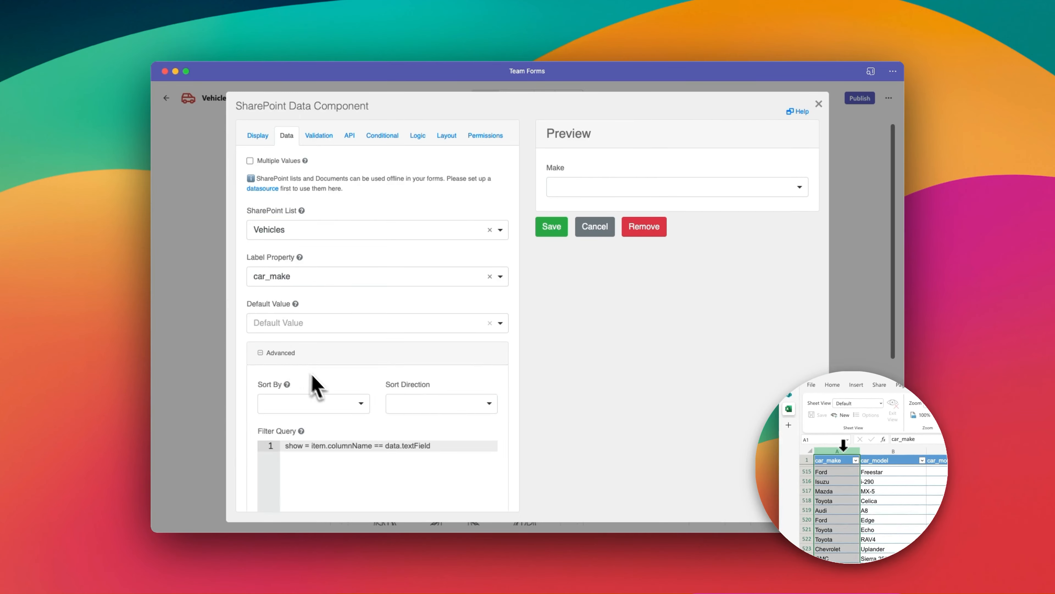
left_click(338, 404)
left_click(329, 443)
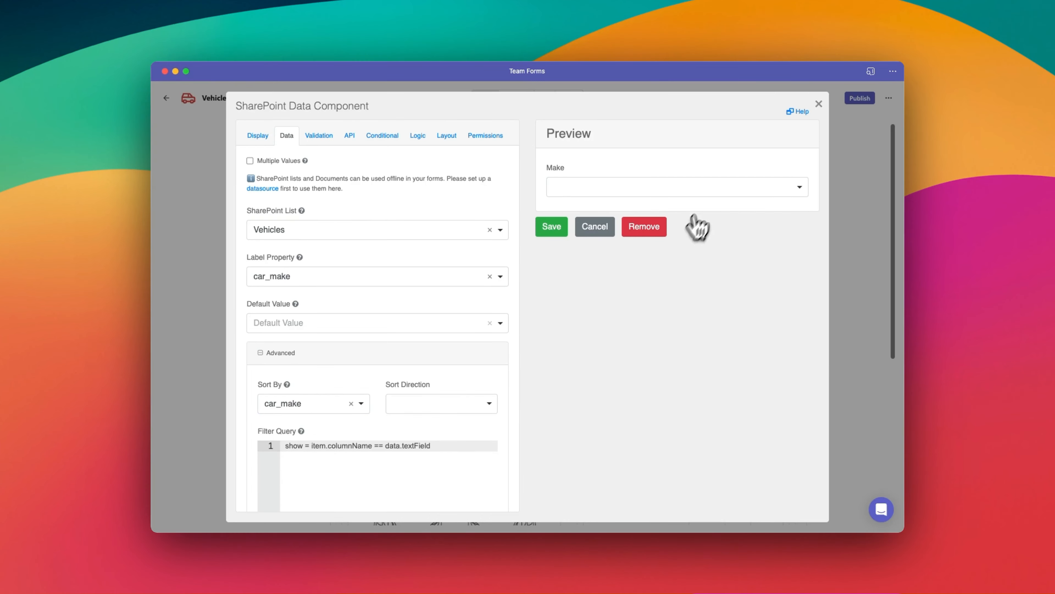
Step: Check the Make options in the component preview for repeated manufacturers
left_click(713, 192)
scroll(698, 328, "down", 1)
scroll(695, 326, "down", 10)
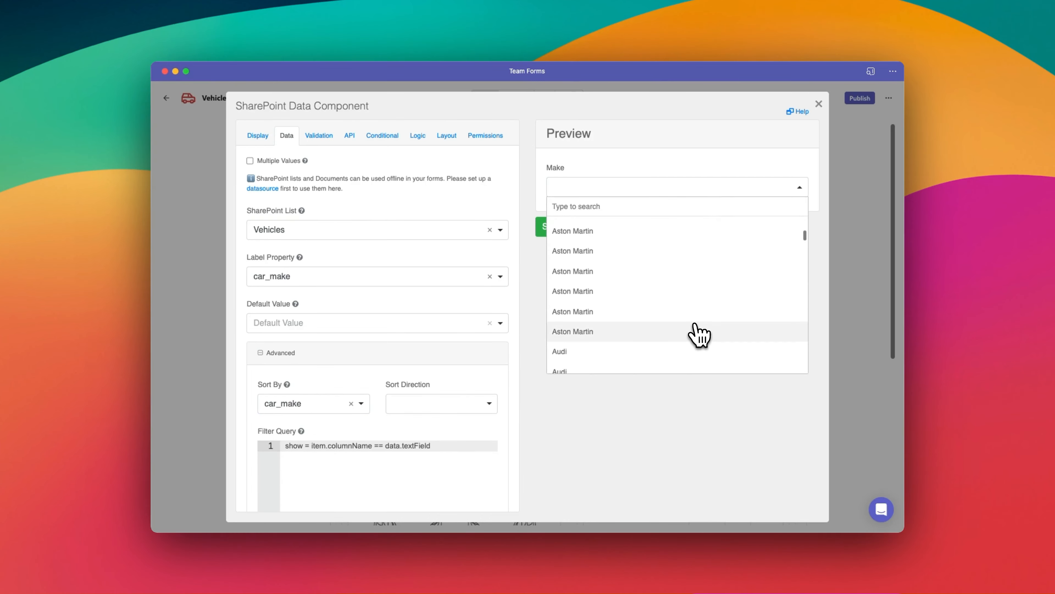
scroll(698, 334, "down", 5)
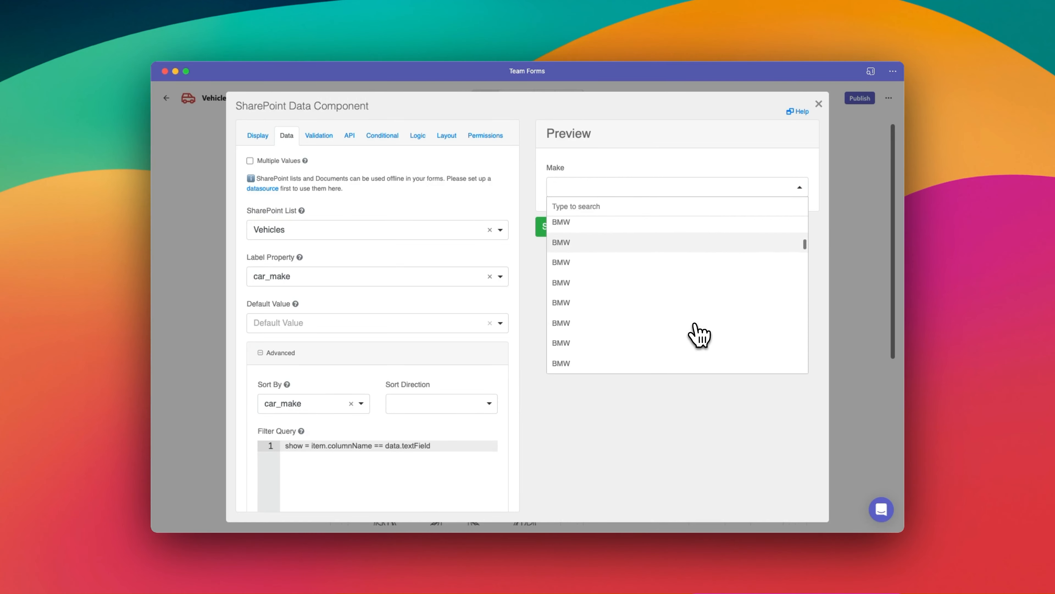
left_click(640, 409)
Step: Limit the Make component's returned fields to car_make so that duplicates are removed by make
scroll(480, 447, "down", 5)
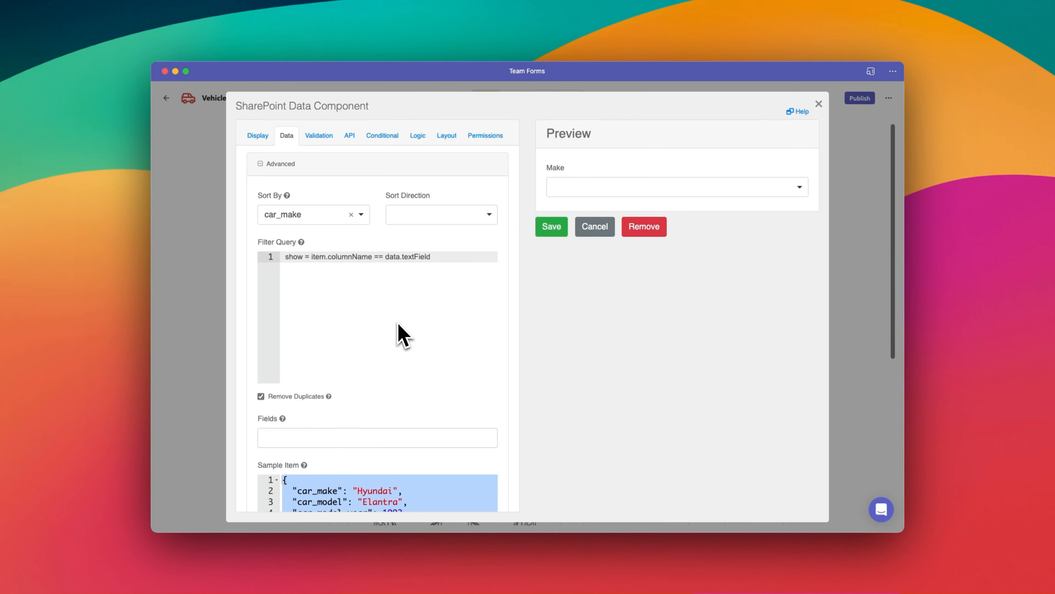
scroll(399, 335, "down", 2)
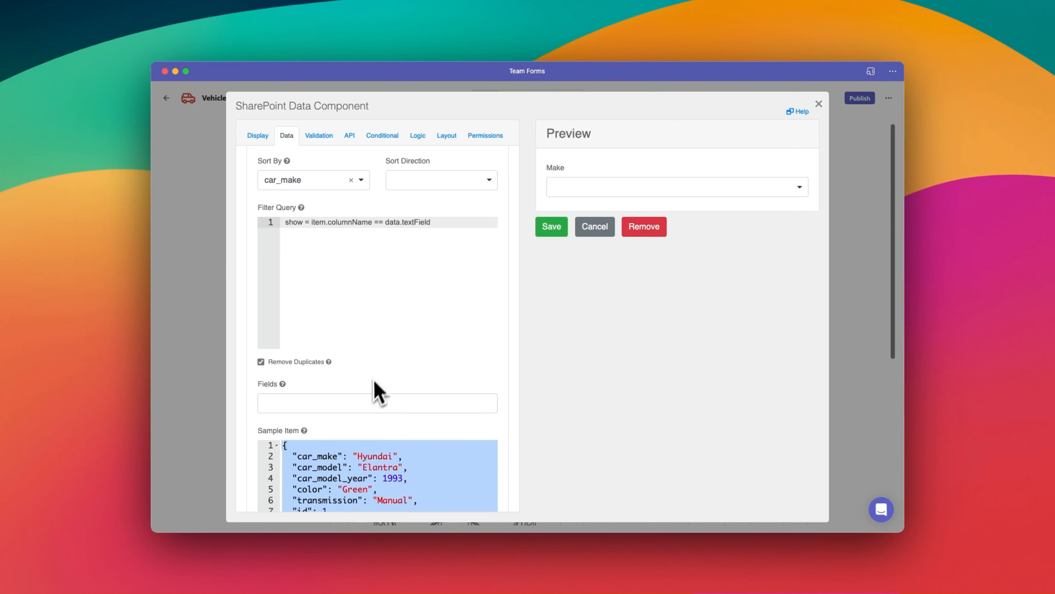
left_click(370, 410)
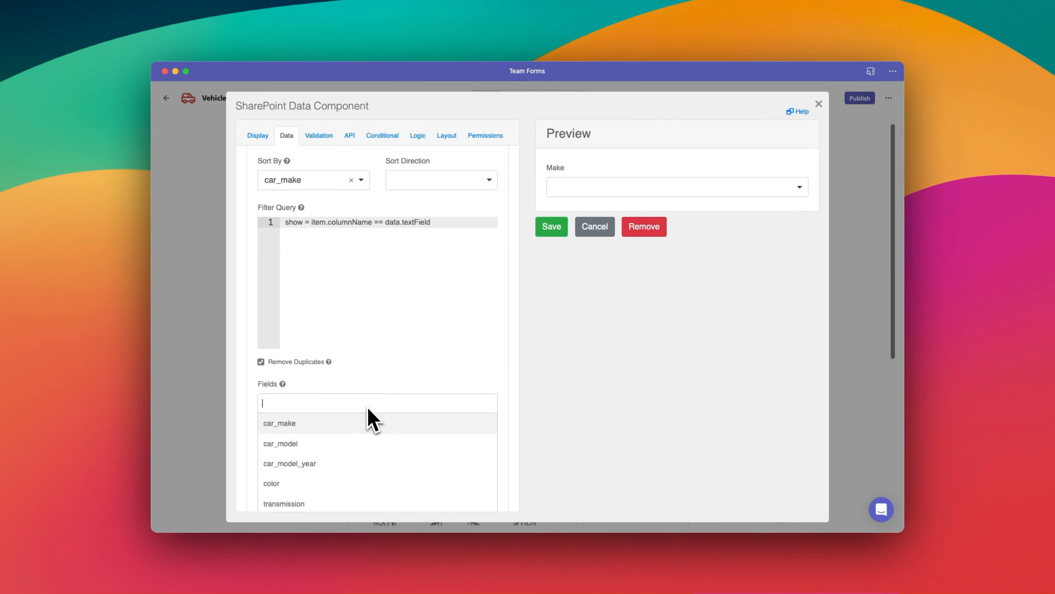
left_click(299, 428)
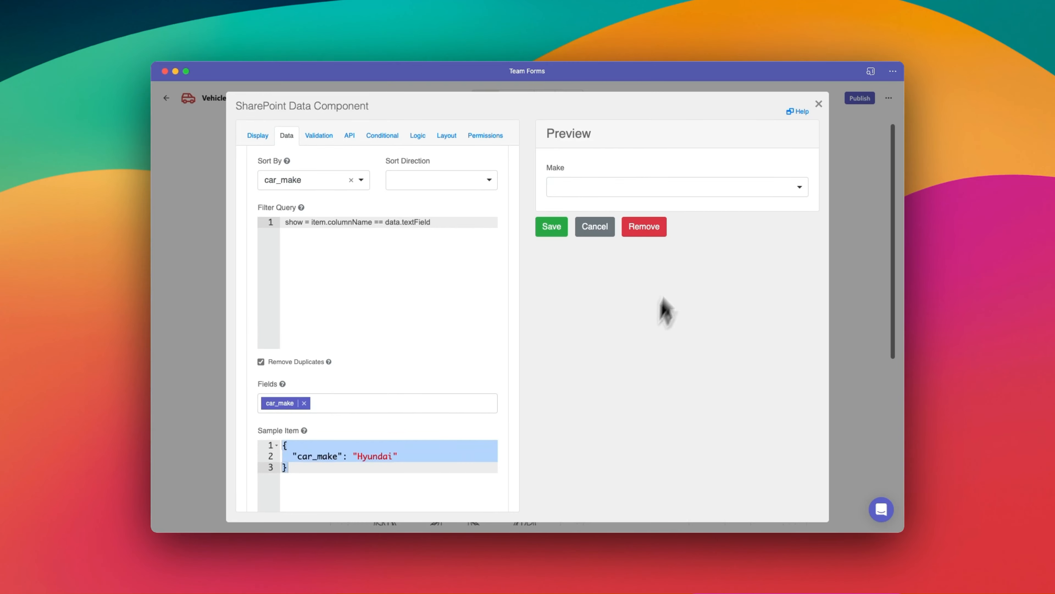
Step: Check the Make options again in the component preview and save the component
left_click(718, 192)
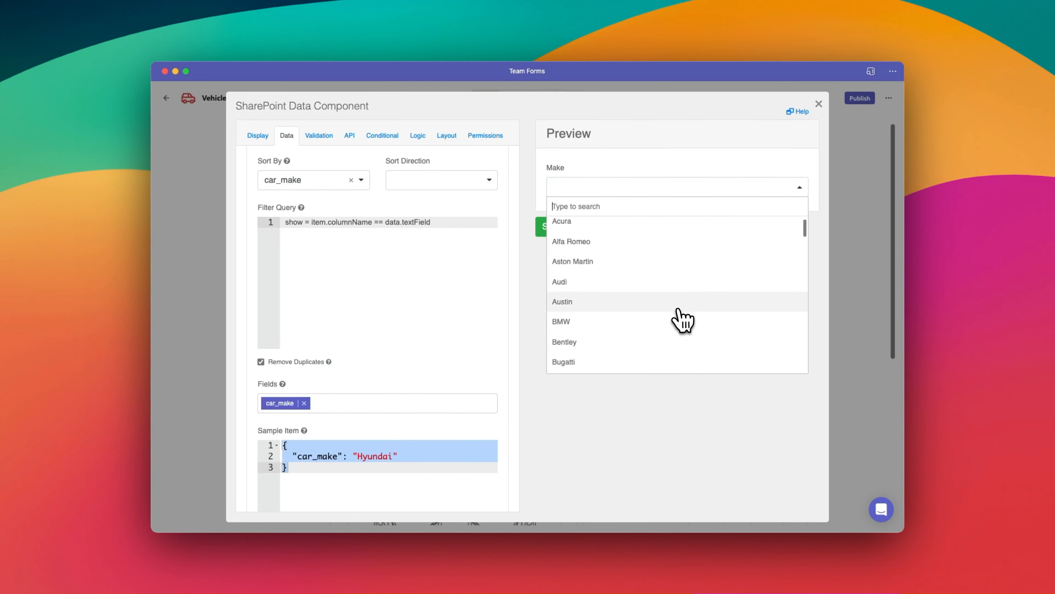
scroll(681, 320, "down", 10)
scroll(678, 318, "down", 10)
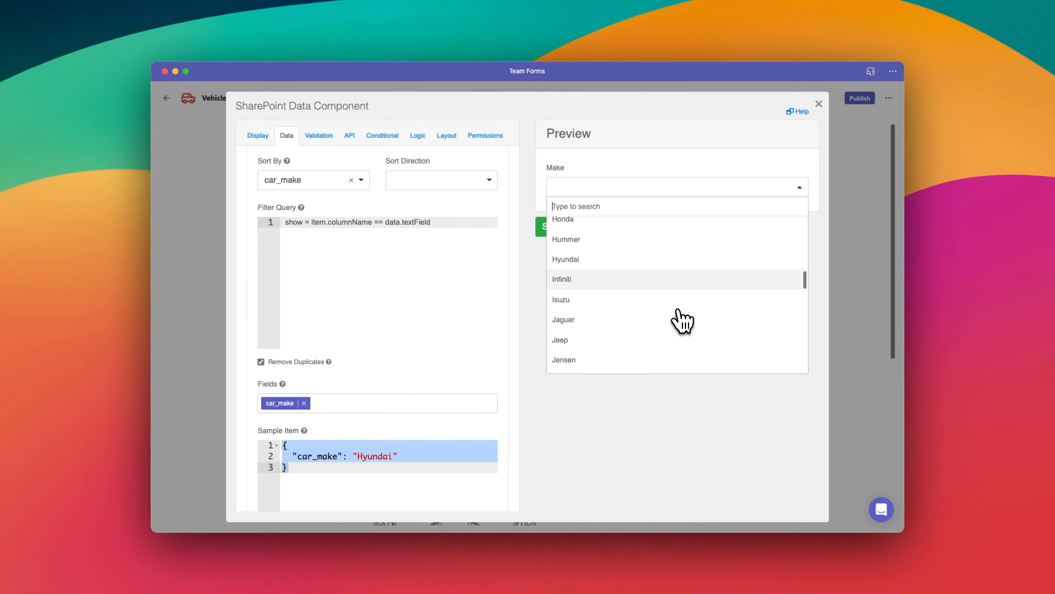
left_click(633, 449)
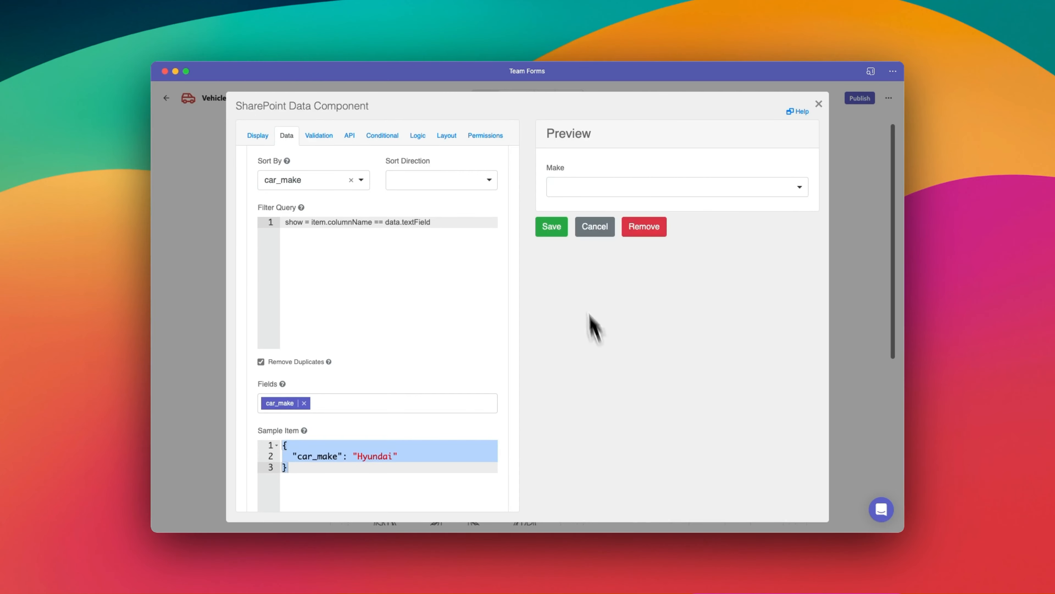
left_click(554, 229)
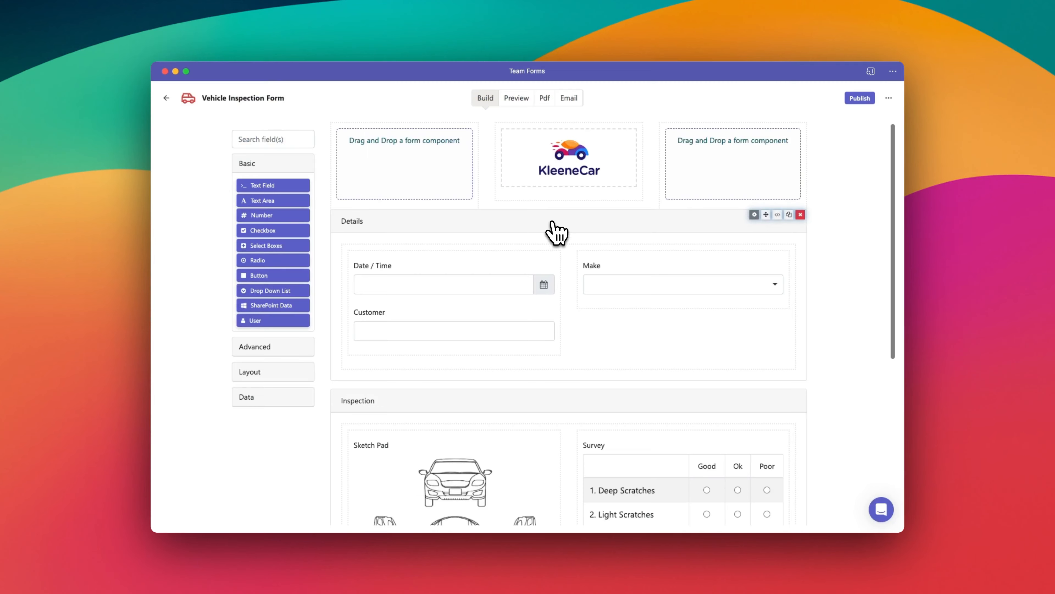
Step: Preview the Vehicle Inspection Form and choose BMW as the make
left_click(524, 103)
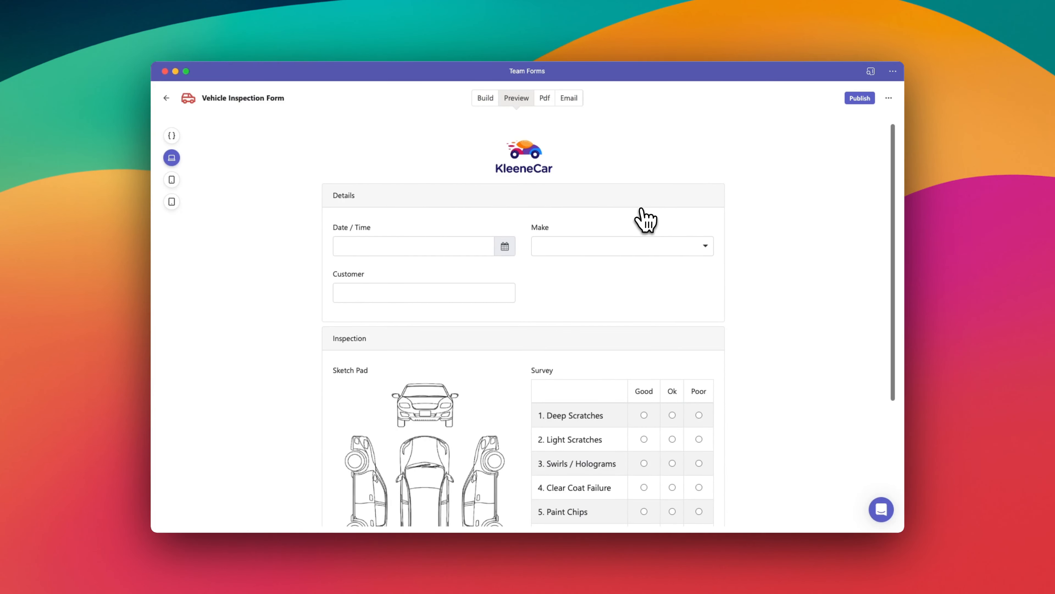
scroll(645, 219, "down", 1)
left_click(664, 238)
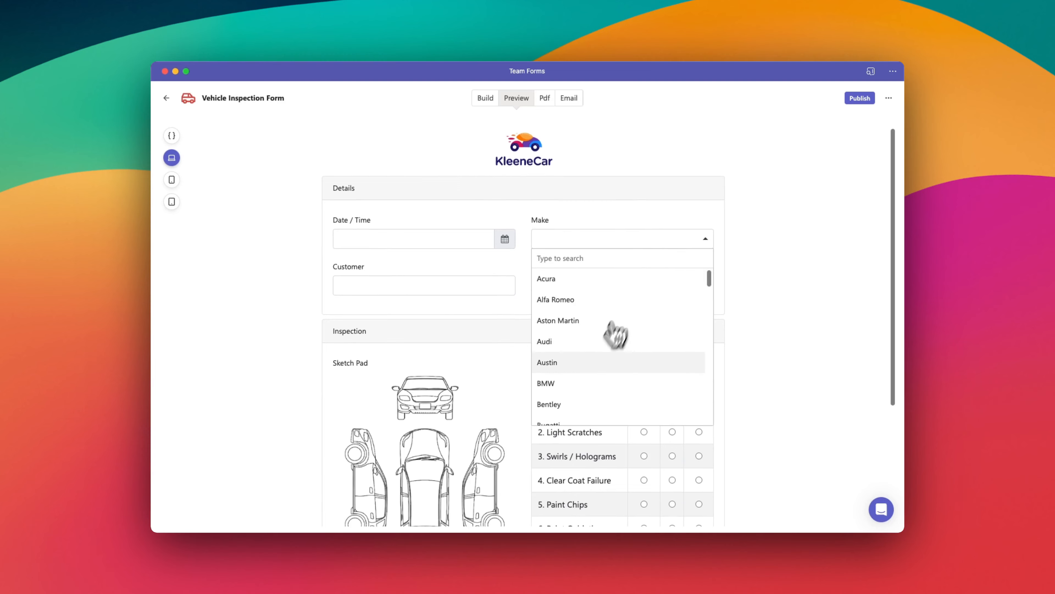
left_click(586, 389)
left_click(577, 293)
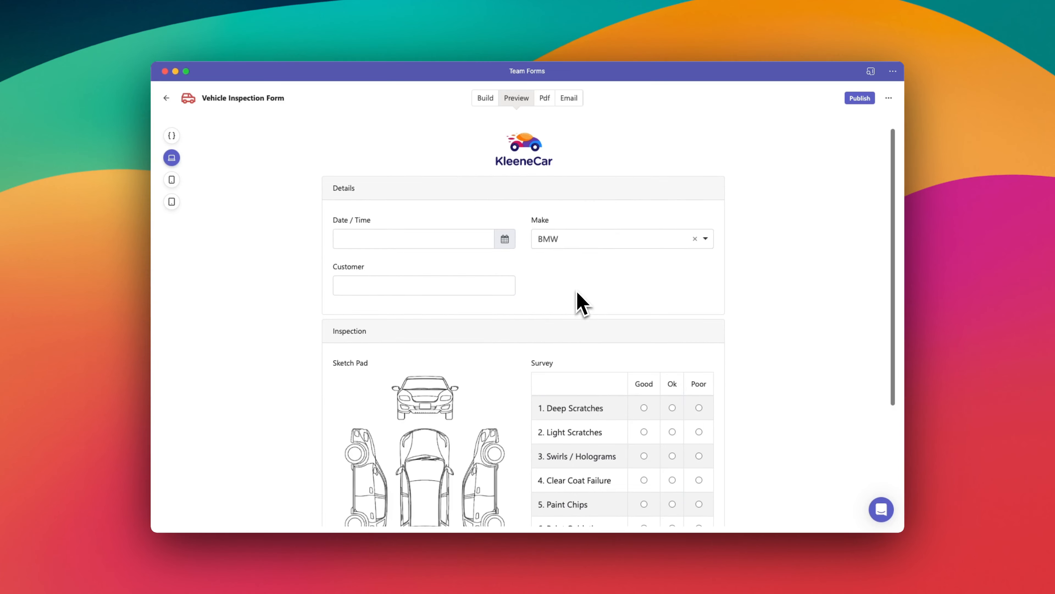
Step: Show the previewed form's JSON data and examine the data, make and car_make keys and the selected value
left_click(172, 136)
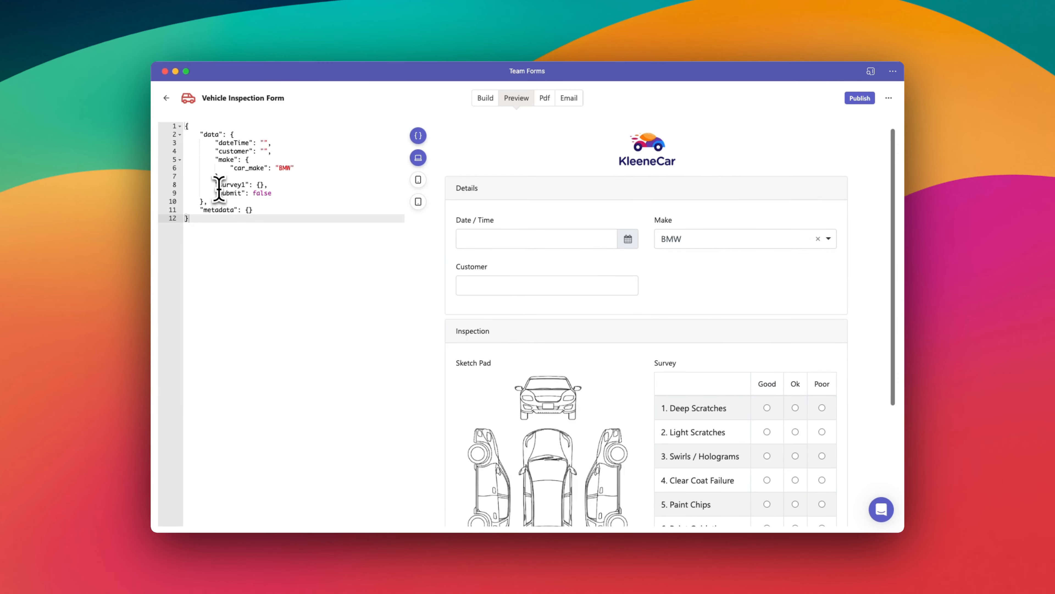
left_click(204, 135)
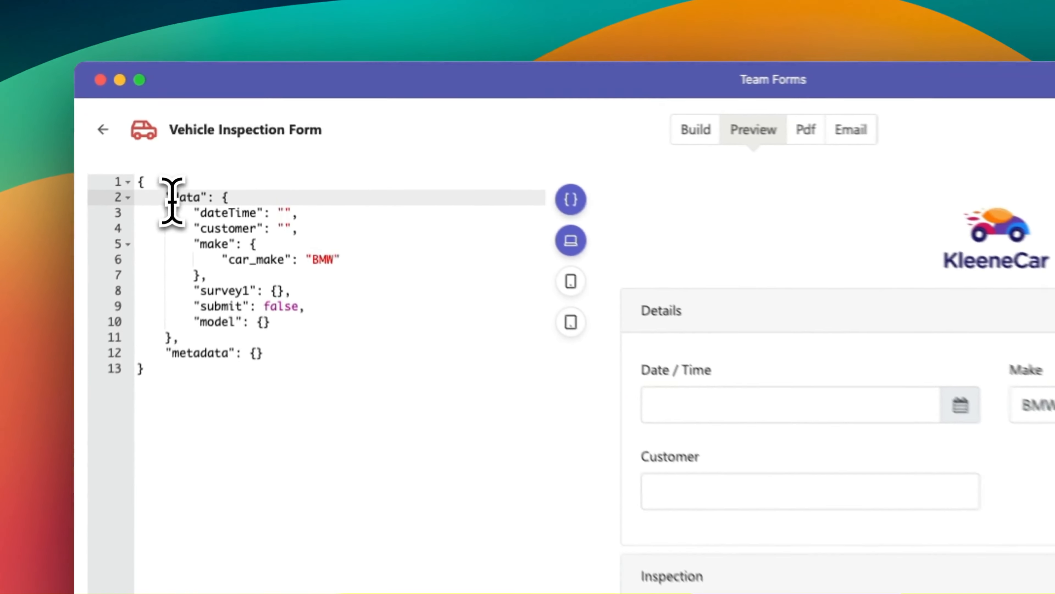
left_click_drag(167, 212, 201, 213)
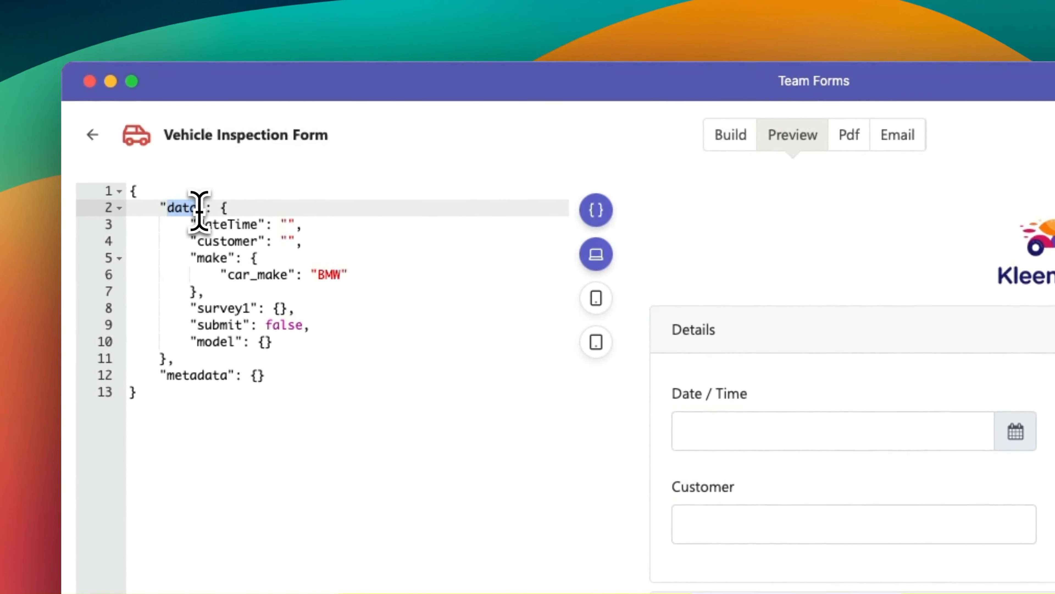
left_click(198, 259)
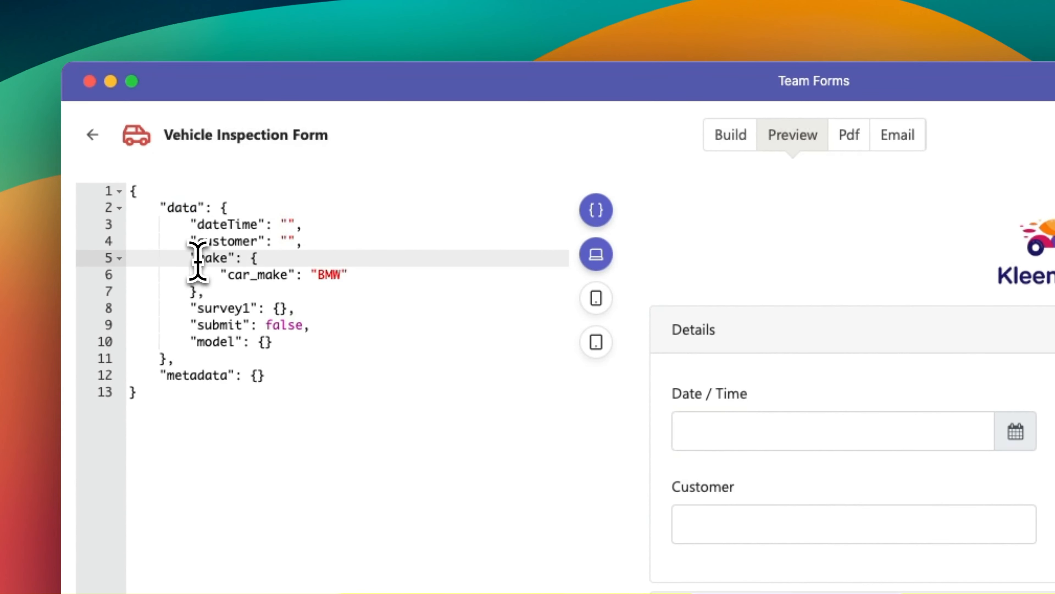
left_click_drag(198, 259, 229, 260)
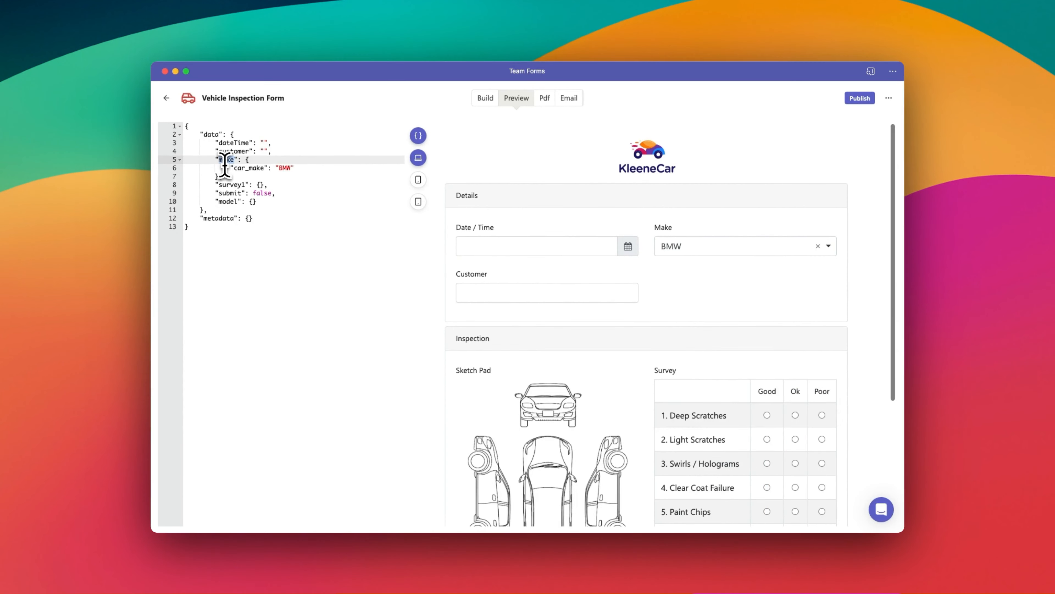
left_click_drag(233, 168, 262, 169)
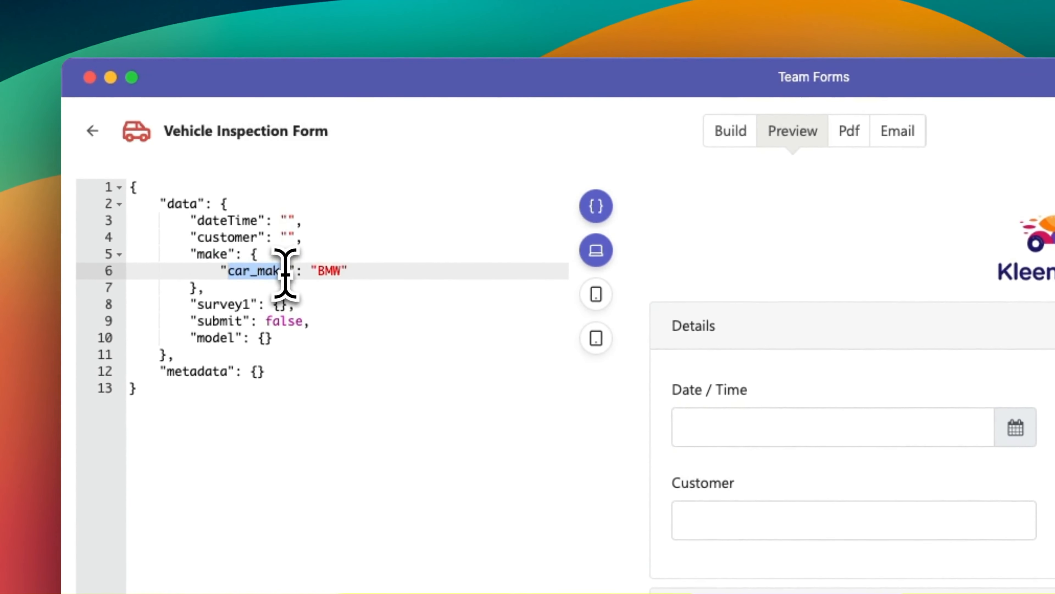
left_click_drag(285, 272, 302, 264)
left_click(321, 269)
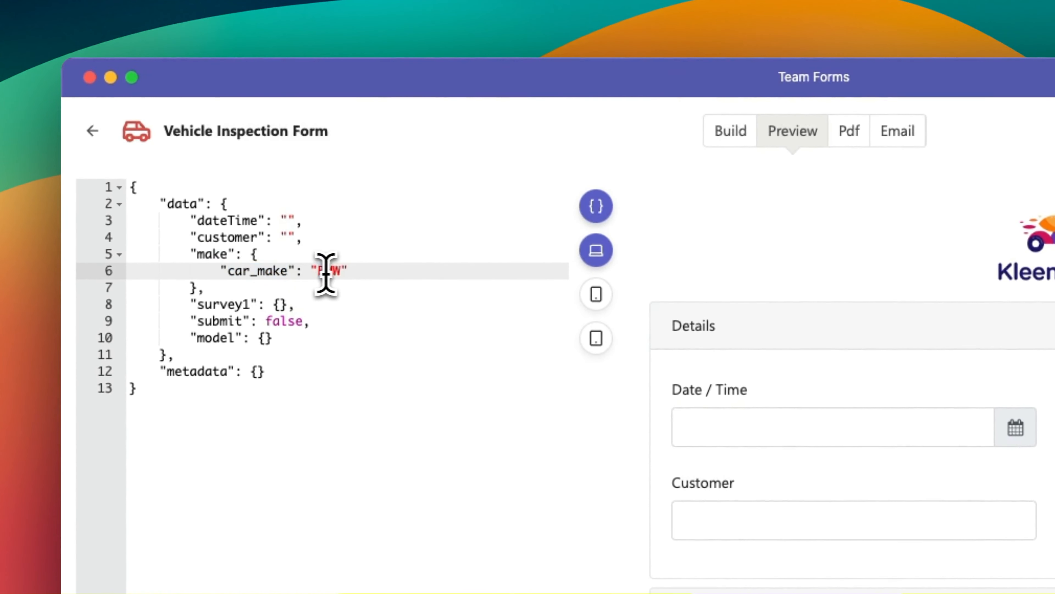
Step: Return to building the form, add a SharePoint Data component below Make and label it Model
double_click(339, 271)
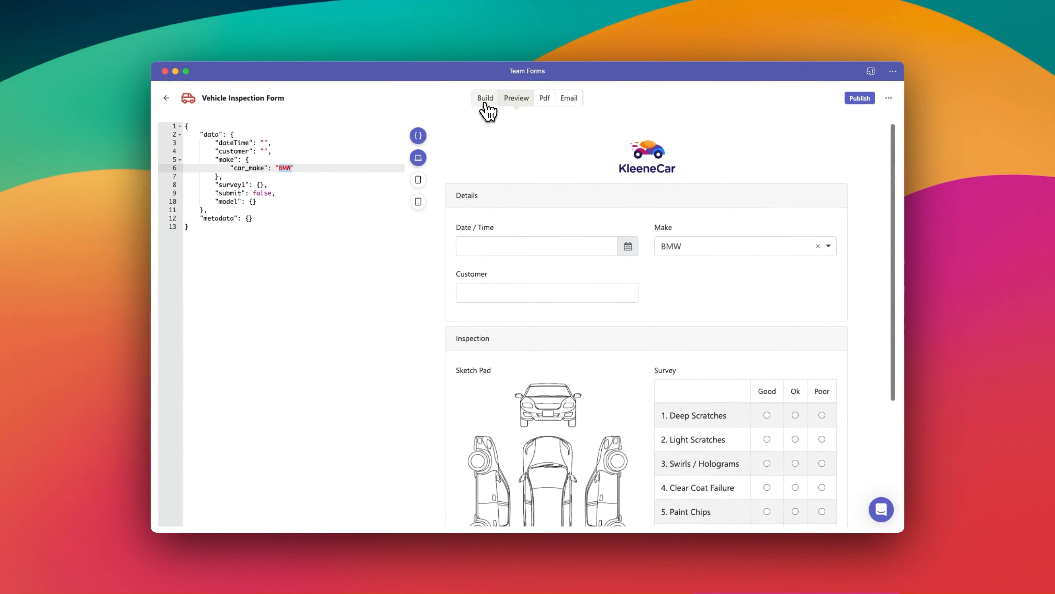
left_click(485, 100)
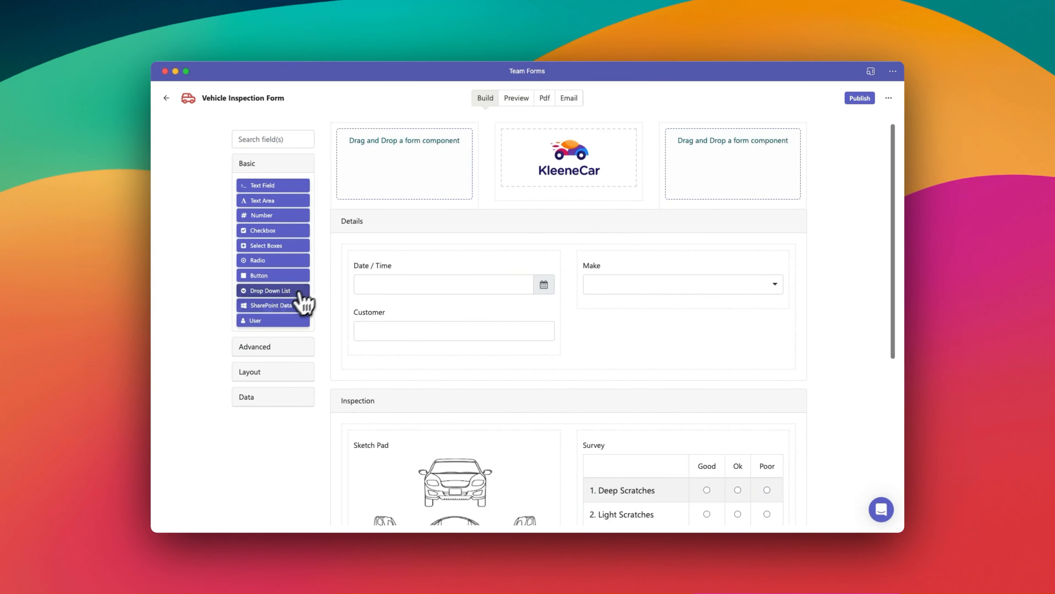
left_click_drag(274, 308, 683, 330)
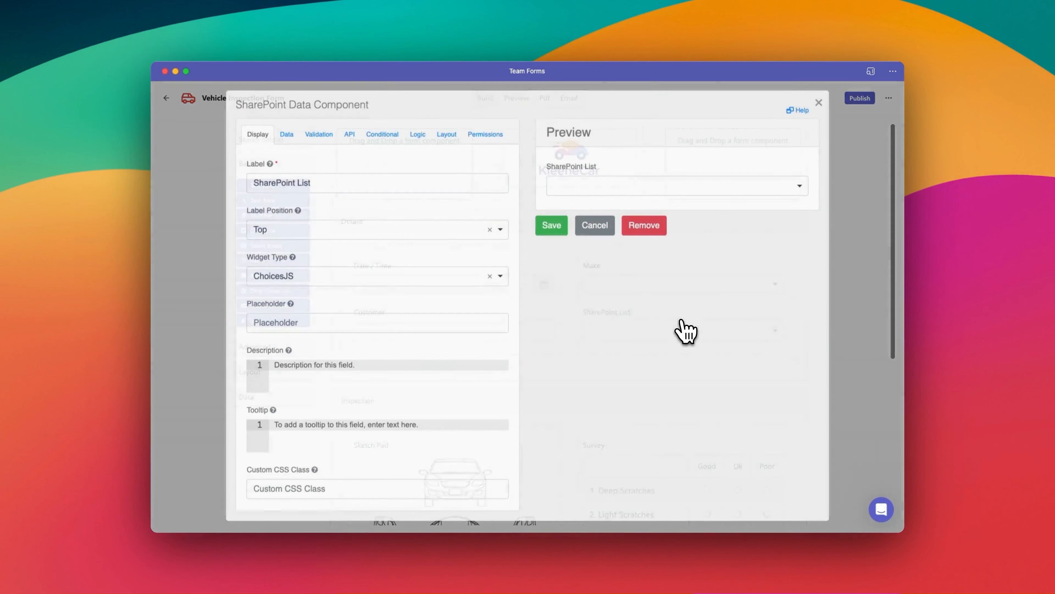
left_click(269, 183)
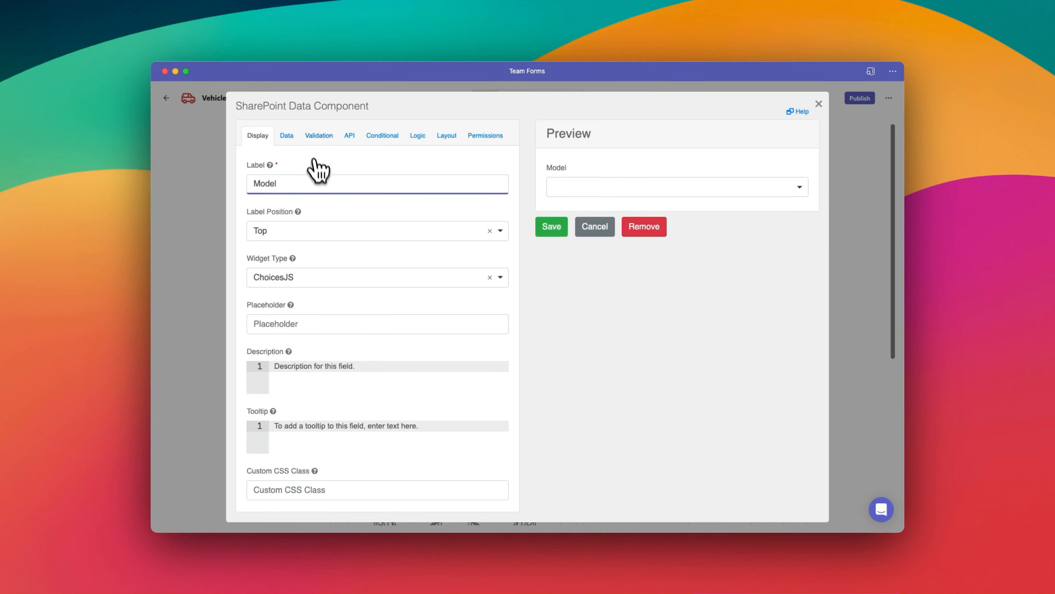
Step: Use the Vehicles list as the Model component's data source with car_model as the label property
left_click(287, 136)
left_click(354, 230)
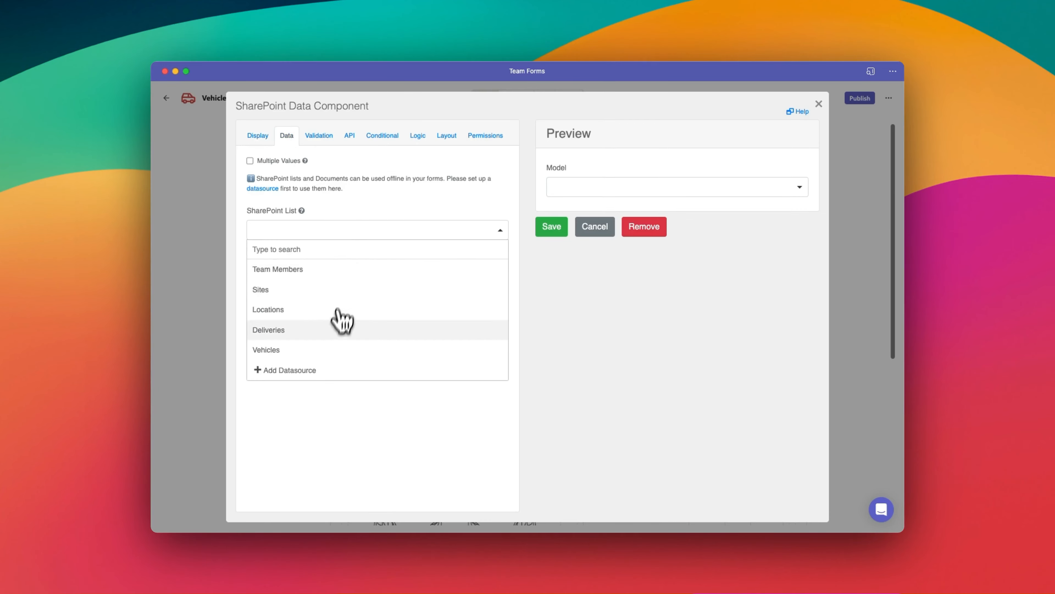
left_click(331, 349)
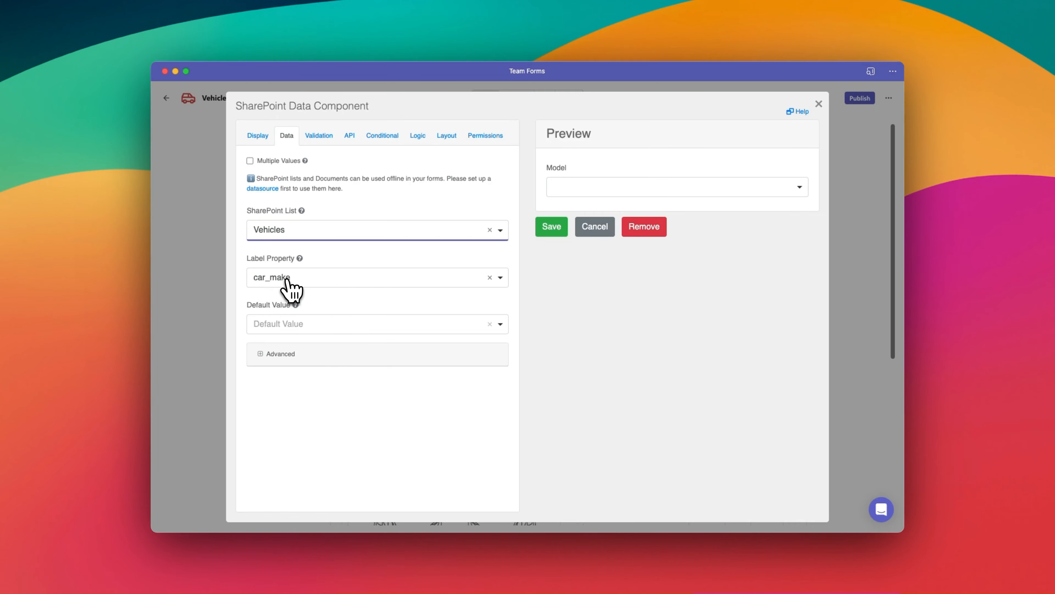
left_click(320, 279)
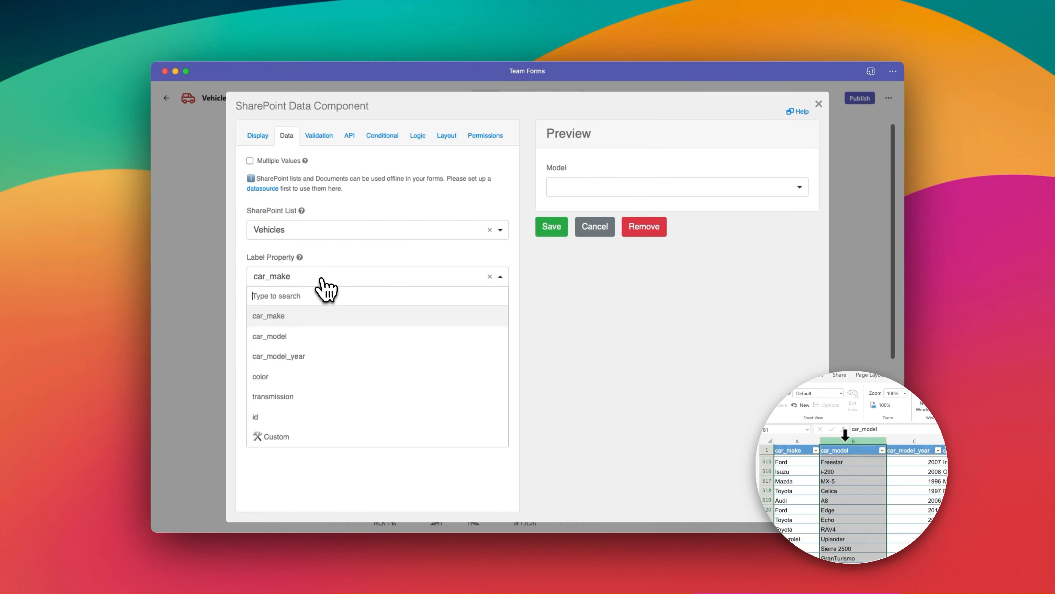
left_click(297, 335)
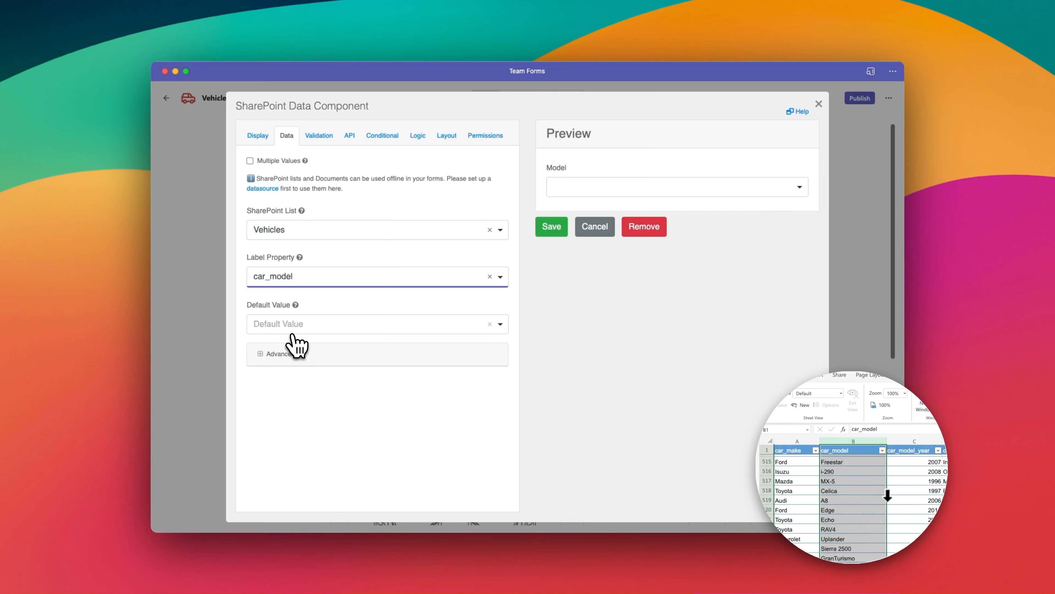
Step: Sort the Model component's options by car_model
left_click(296, 351)
left_click(303, 403)
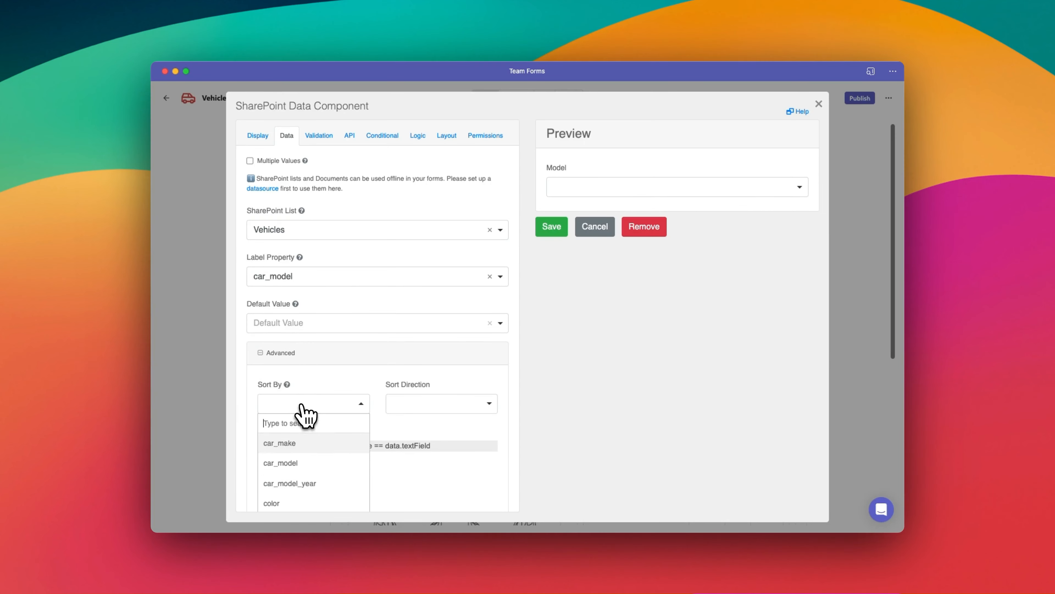
left_click(303, 462)
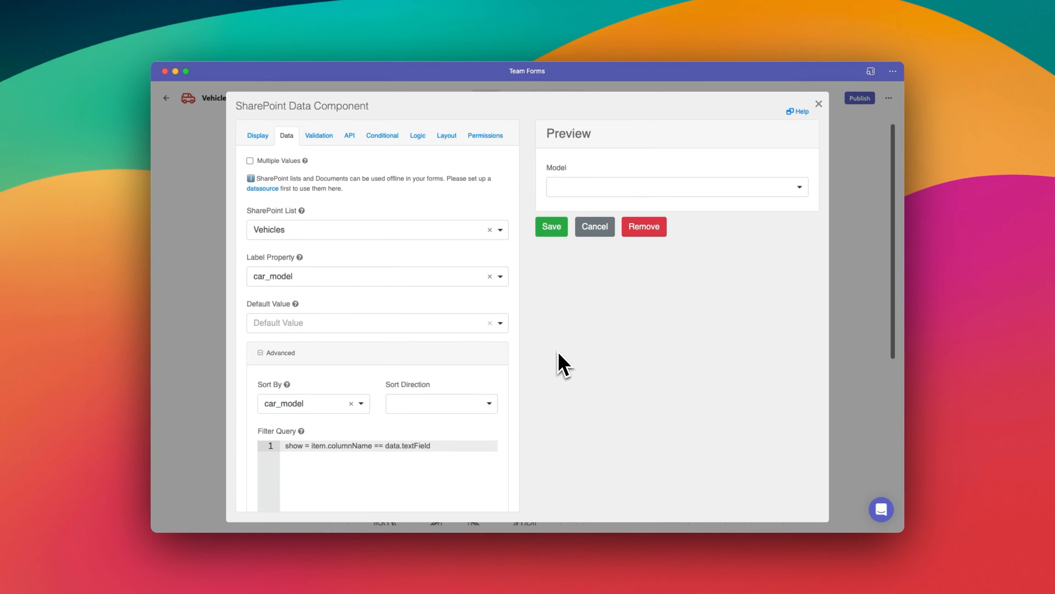
Step: Look through the Model options in the component preview to check which models are listed
left_click(691, 189)
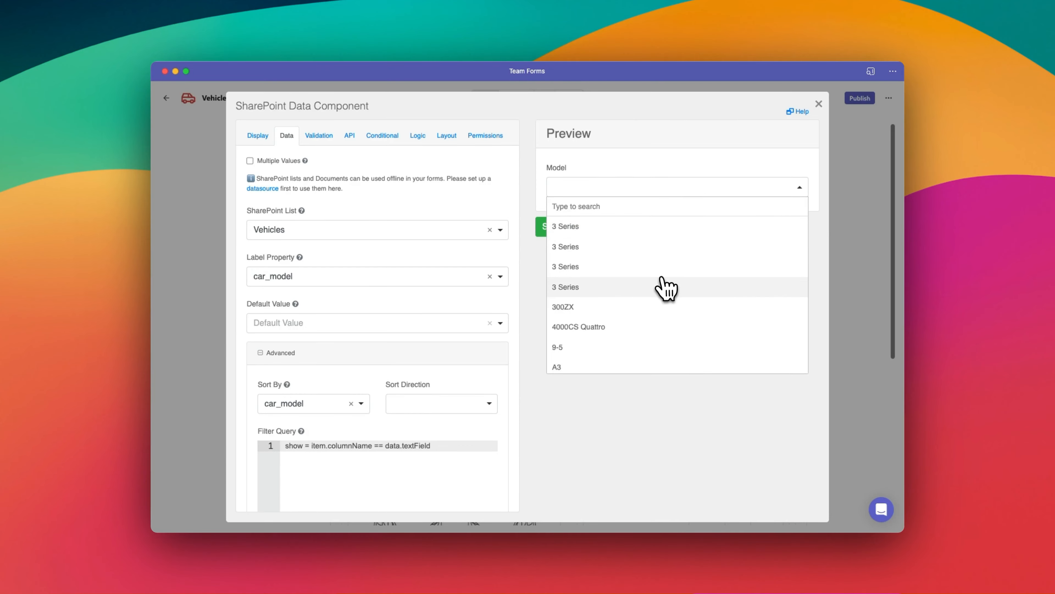
scroll(666, 288, "down", 10)
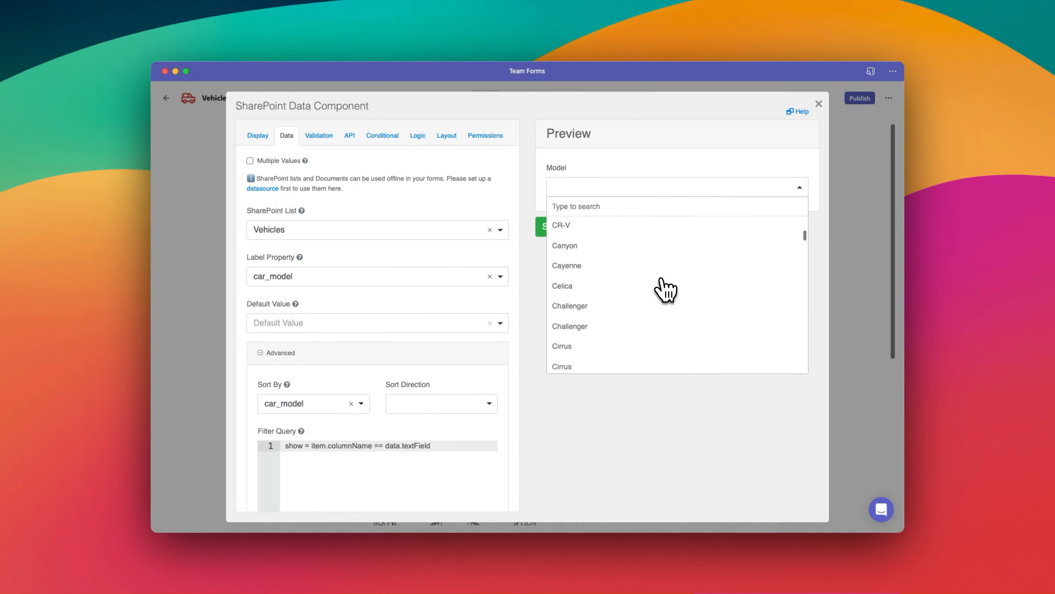
scroll(664, 284, "down", 10)
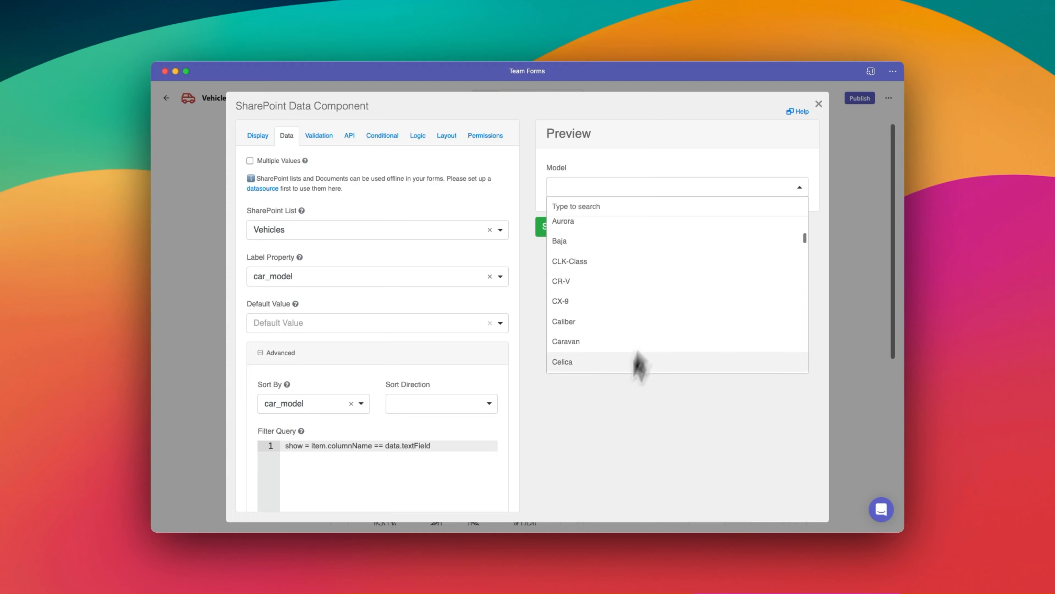
left_click(594, 468)
Step: Set the Model component's filter query to show = item.car_make === data.make.car_make
scroll(502, 452, "down", 5)
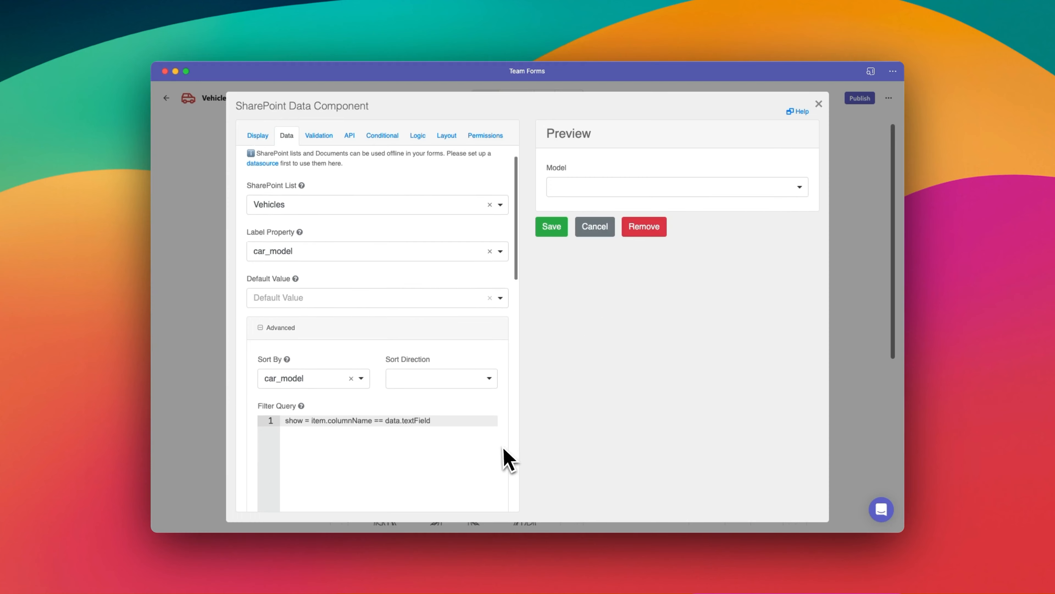
left_click(399, 374)
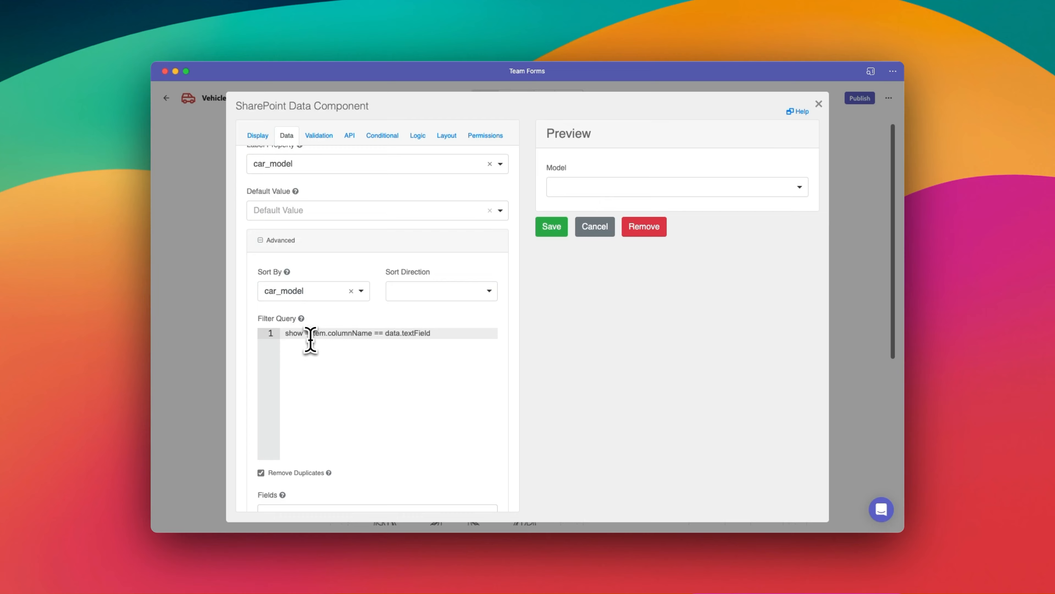
scroll(324, 357, "down", 5)
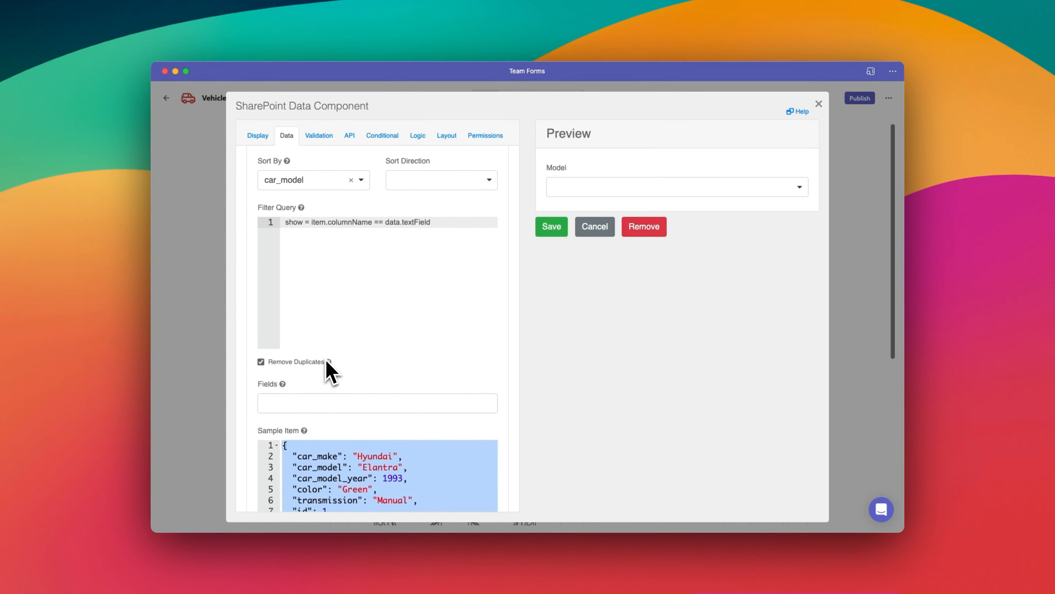
key("super+a")
type("s")
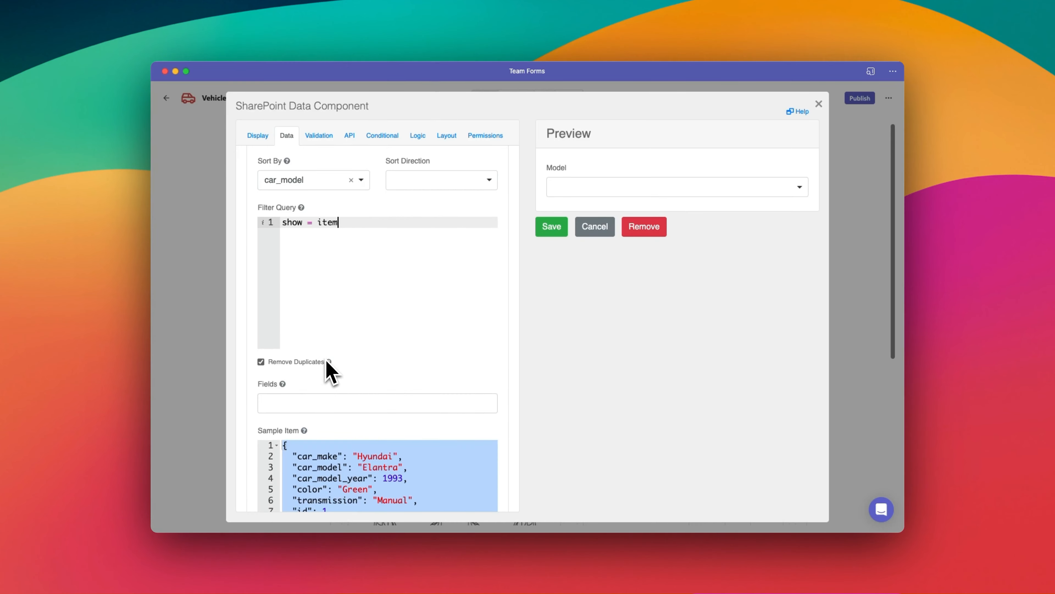
scroll(326, 474, "down", 3)
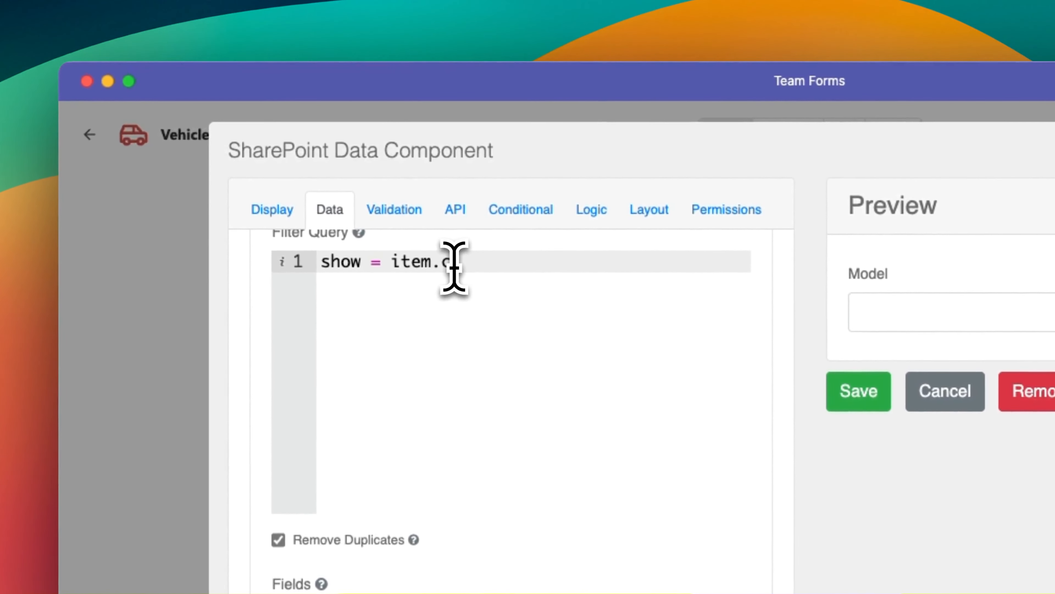
type("ar")
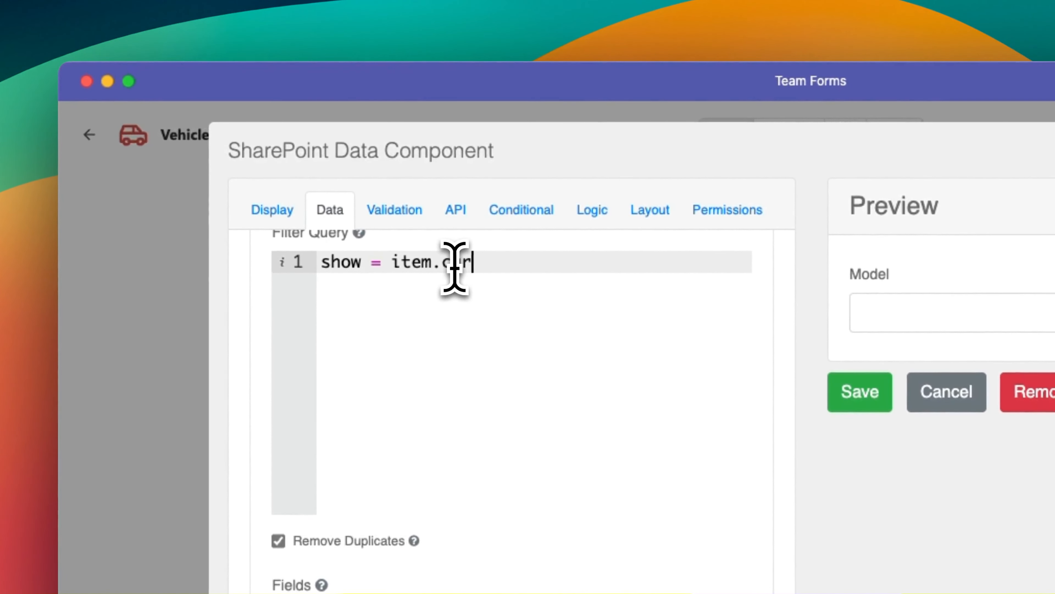
type("_make ===")
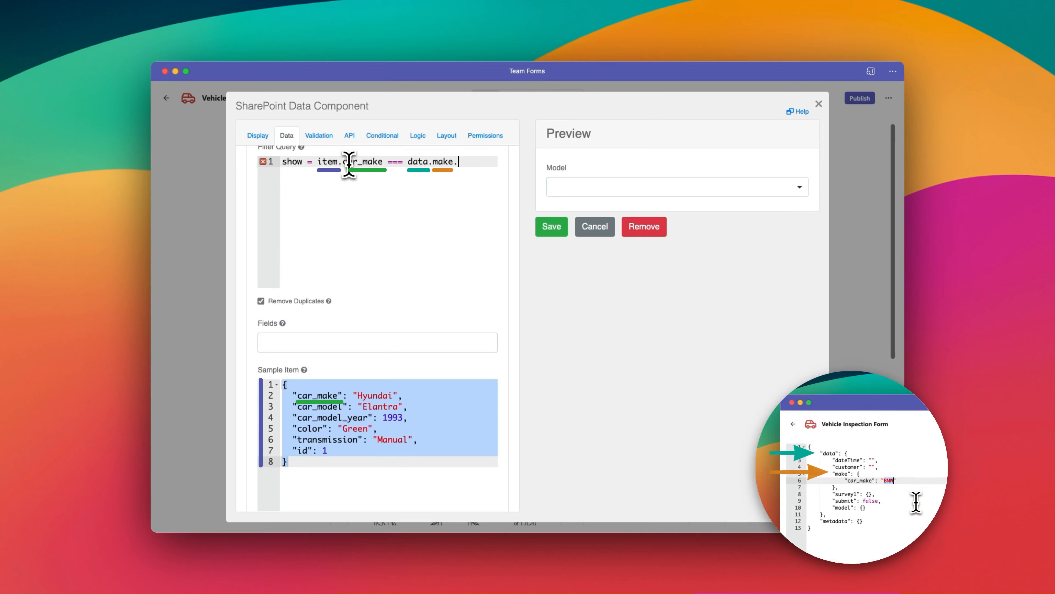
type("data.make.car")
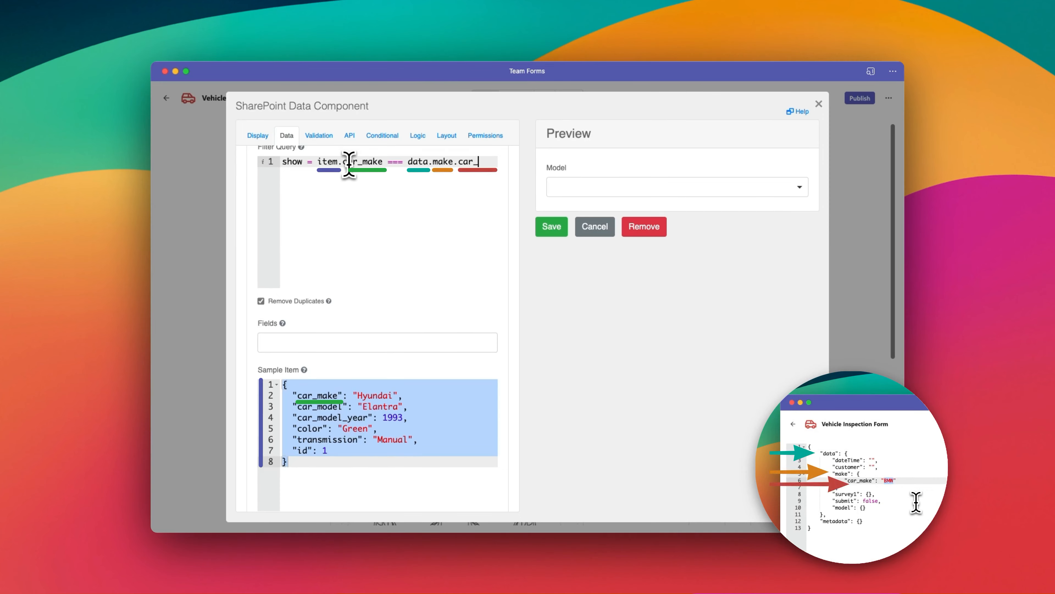
type("_make")
scroll(370, 217, "up", 1)
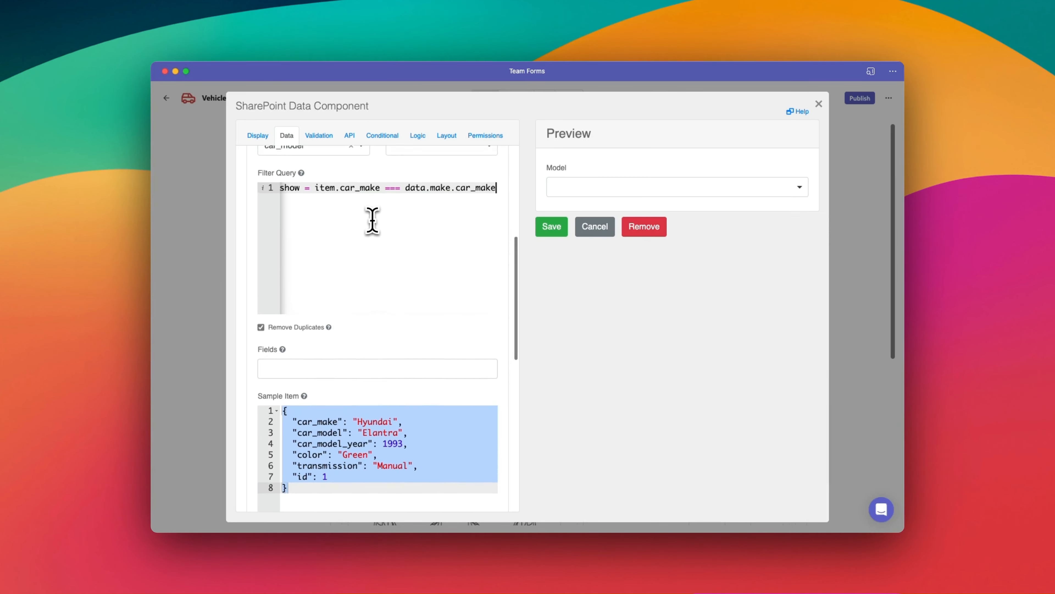
Step: Limit the Model component's returned fields to car_make and car_model, and save the component
left_click(417, 374)
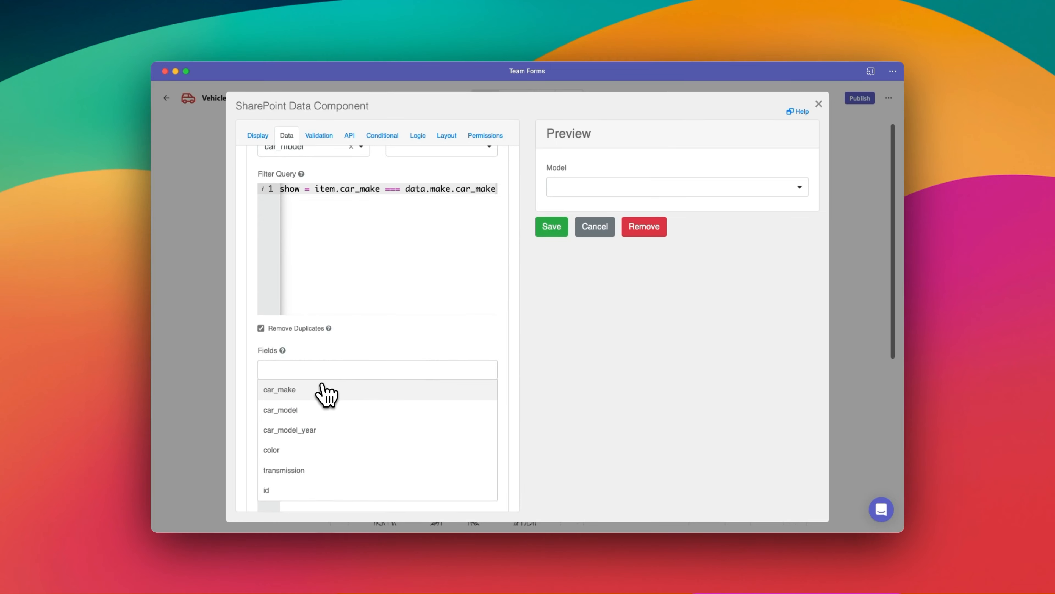
left_click(300, 393)
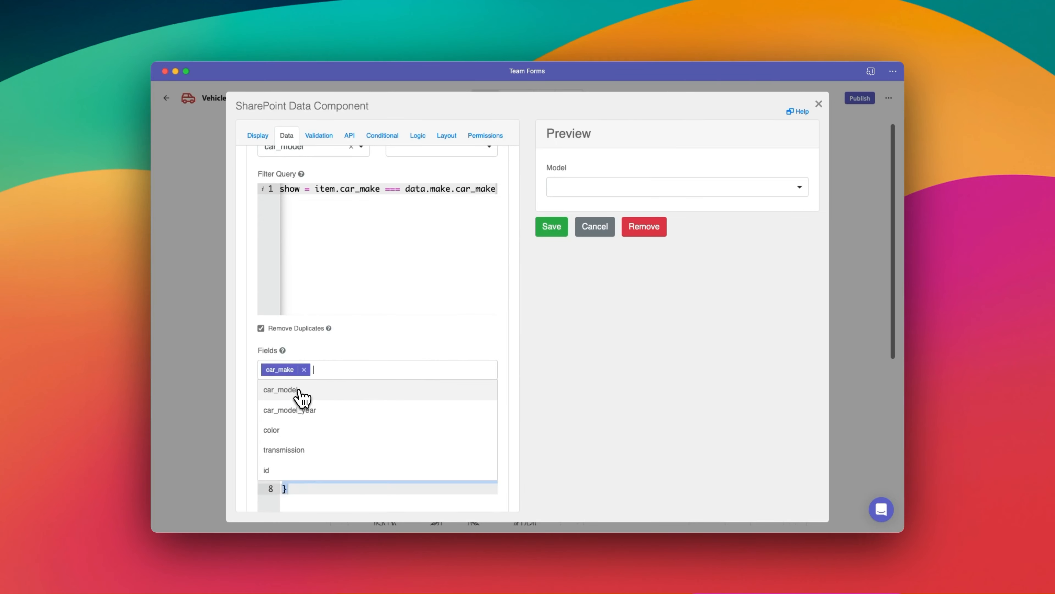
left_click(302, 393)
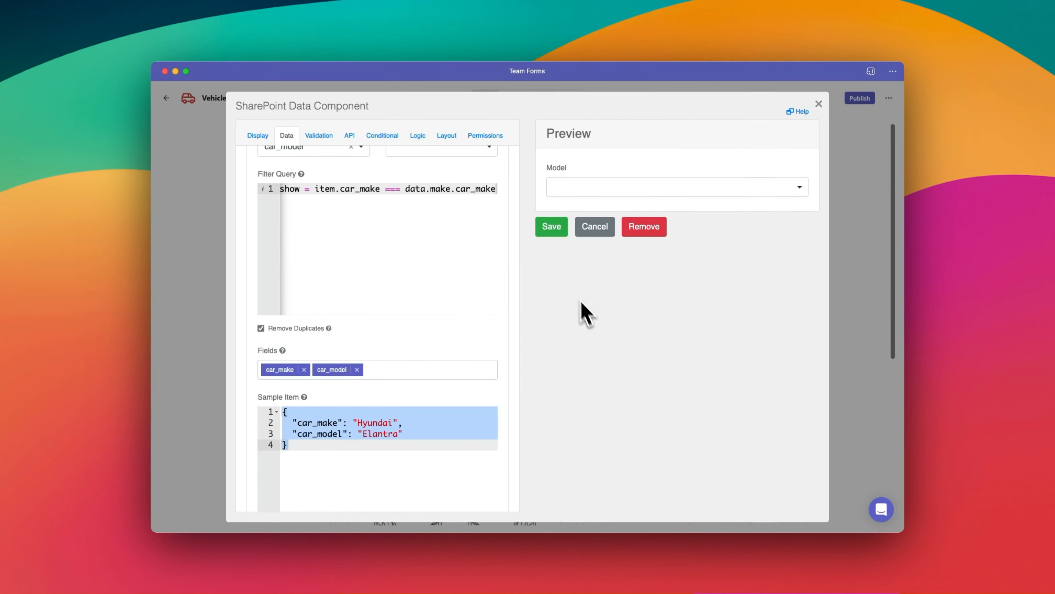
left_click(557, 229)
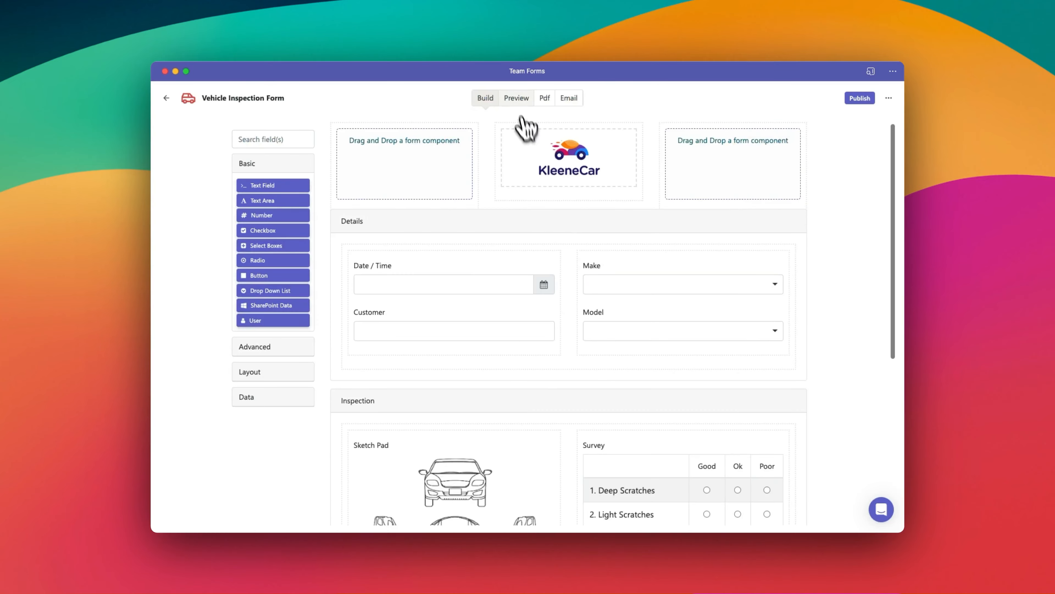
Step: Preview the form, choose BMW as the make and look through the filtered Model options
left_click(519, 102)
left_click(656, 245)
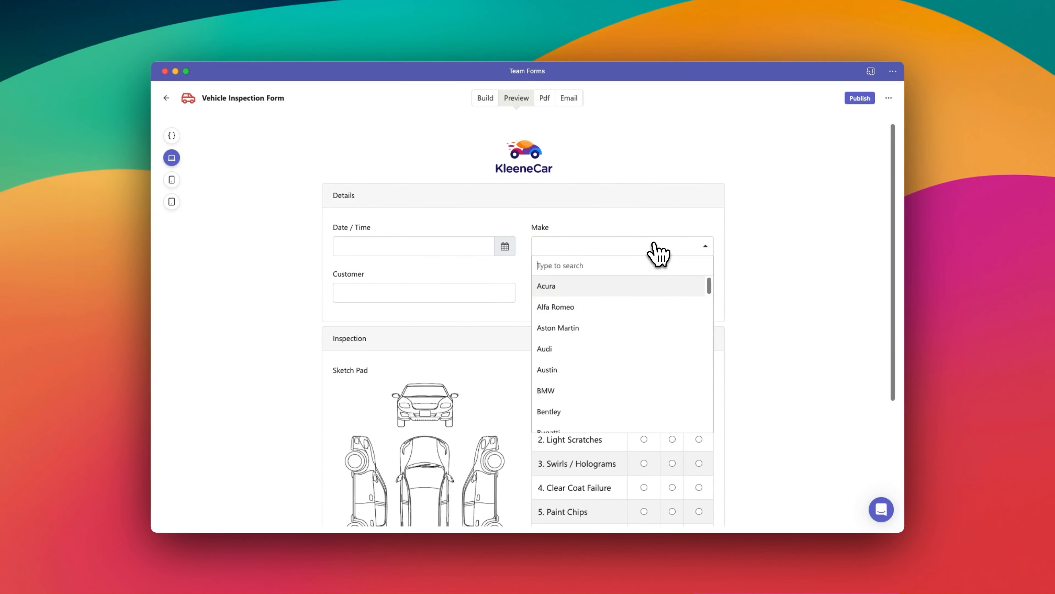
left_click(594, 389)
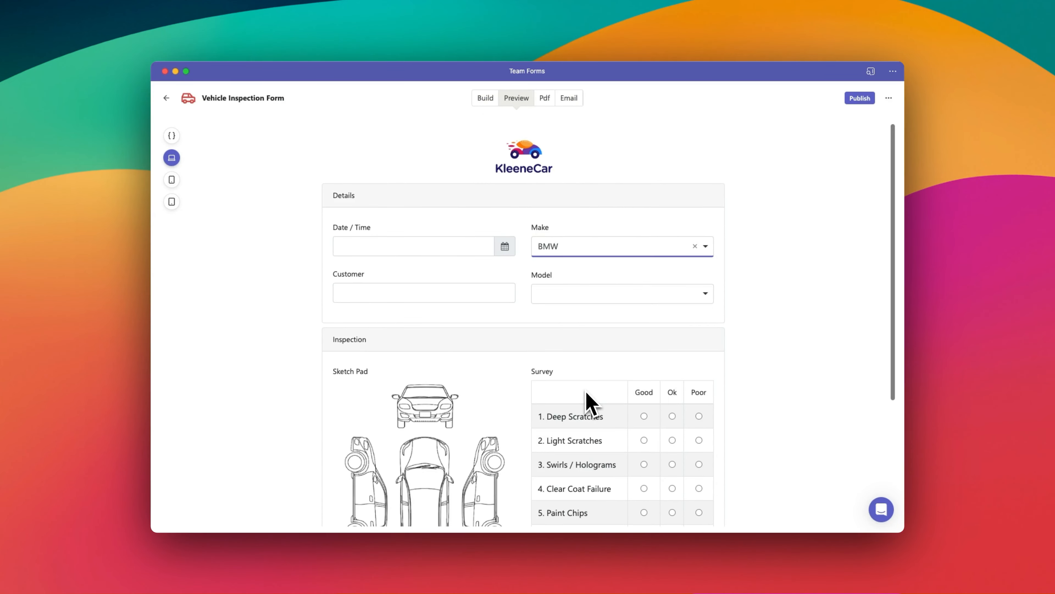
left_click(644, 301)
scroll(640, 332, "down", 5)
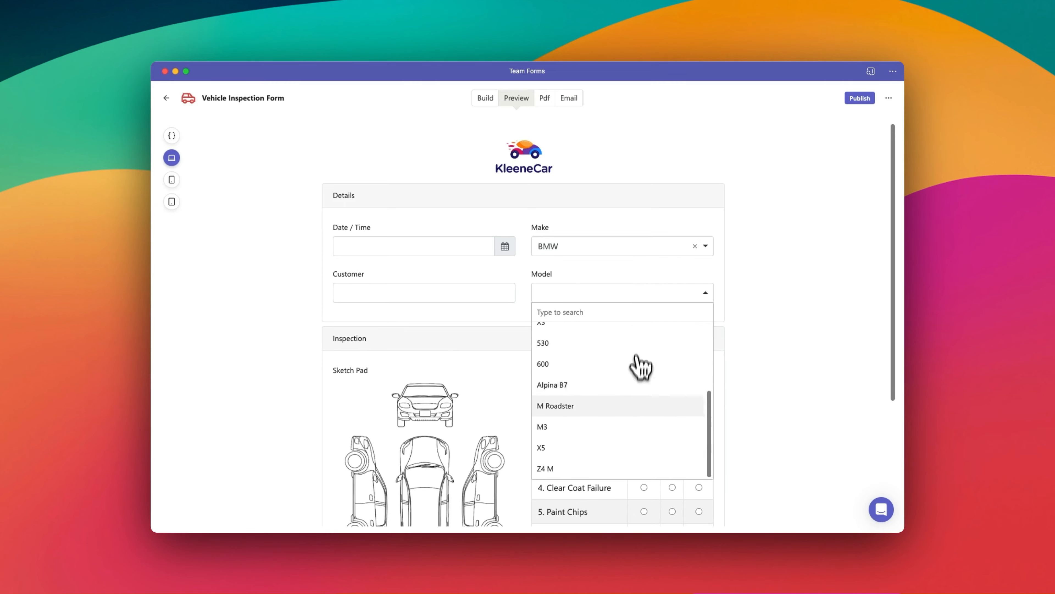
Step: Choose M Roadster as the model in the preview, clear both Make and Model, and check the Model options again
left_click(637, 406)
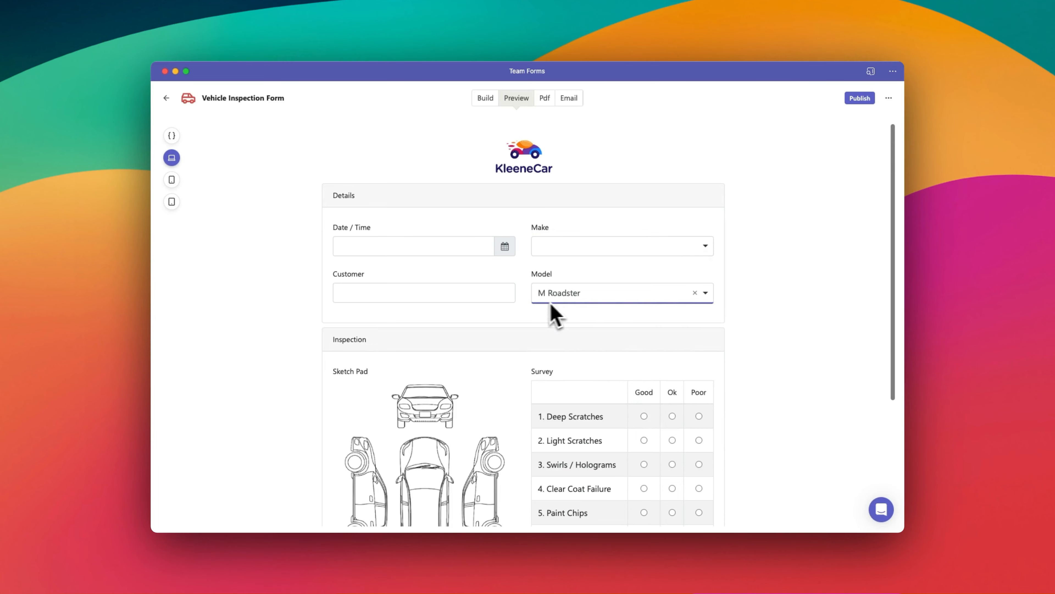
left_click(709, 294)
left_click(695, 293)
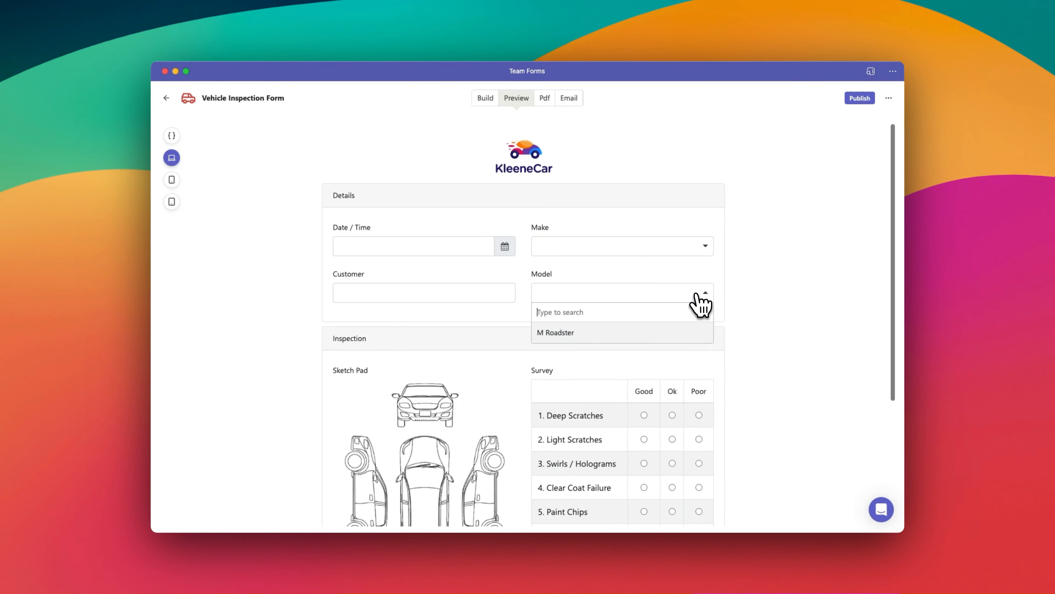
Step: Set the Model component to refresh its options on Make and clear its value on refresh, and save the component
left_click(486, 98)
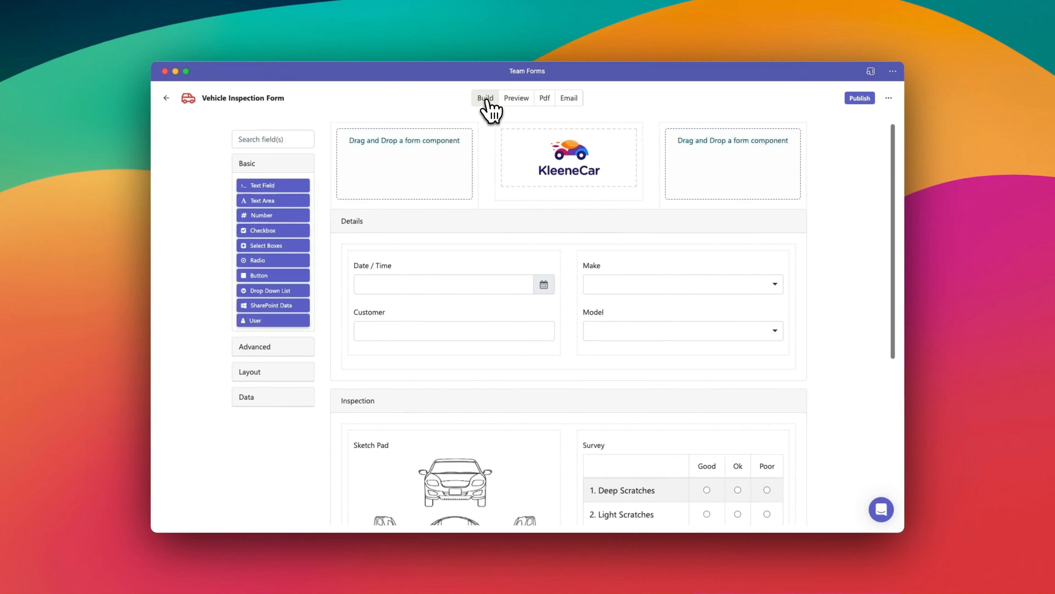
left_click(730, 308)
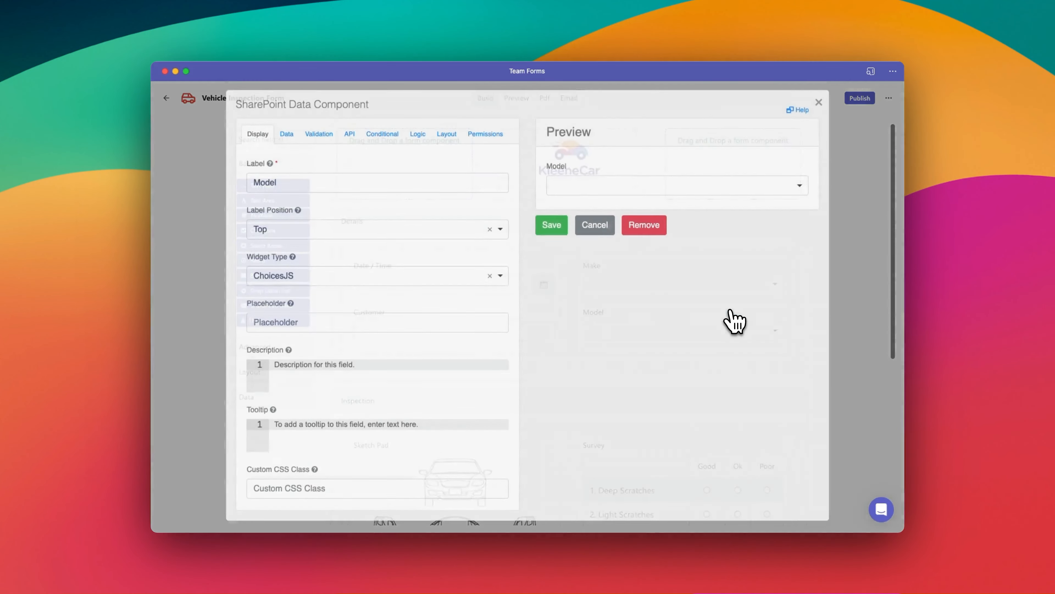
left_click(290, 136)
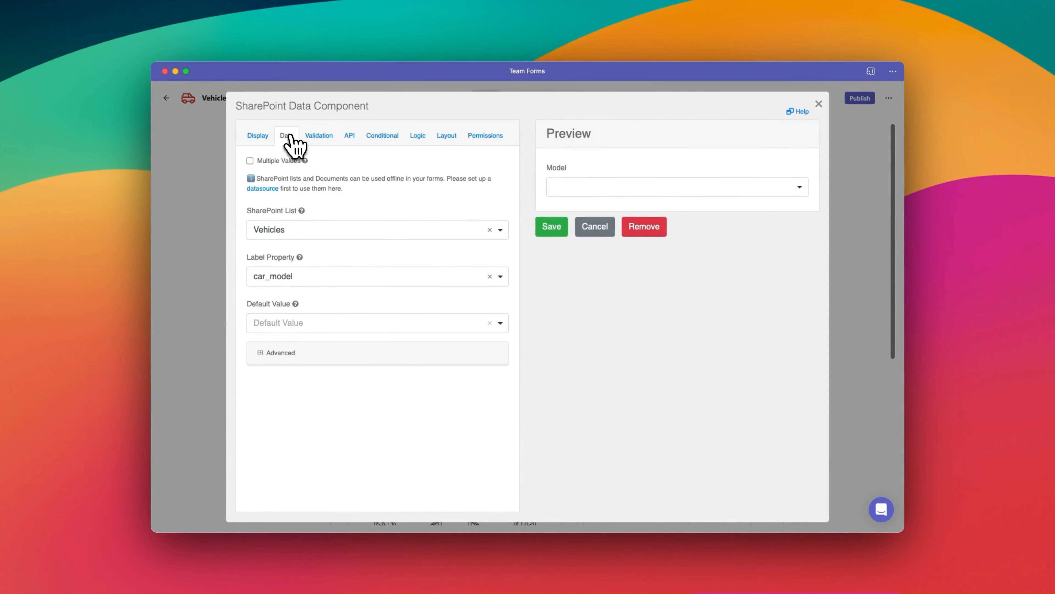
left_click(306, 350)
scroll(337, 458, "down", 2)
scroll(339, 459, "down", 5)
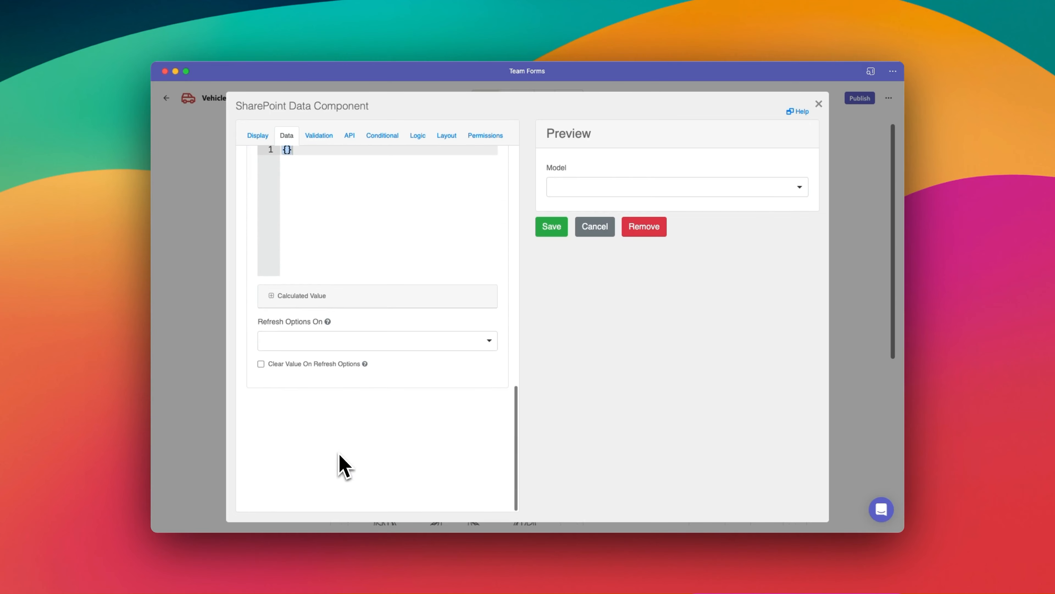
left_click(321, 349)
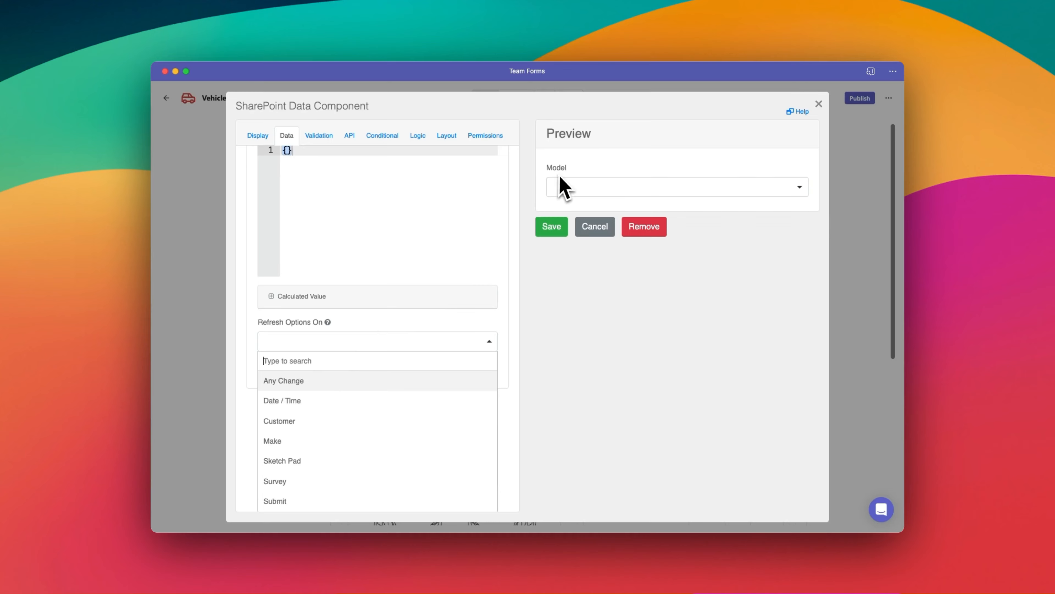
left_click(313, 445)
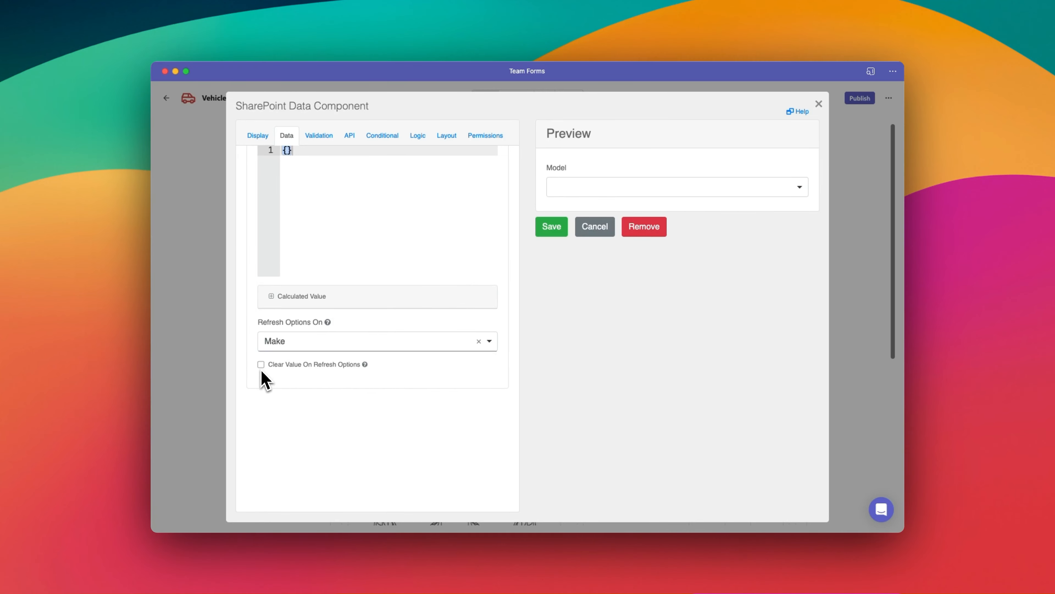
left_click(553, 227)
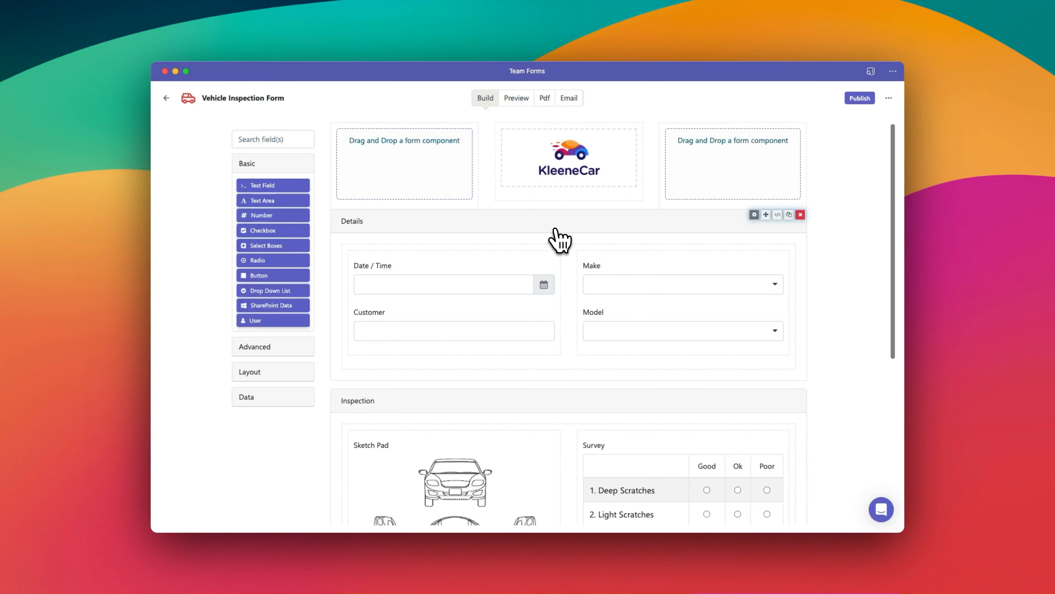
Step: Preview the form, choose BMW as the make and Alpina B7 as the model, and clear the make to test the Model field's refresh
left_click(519, 99)
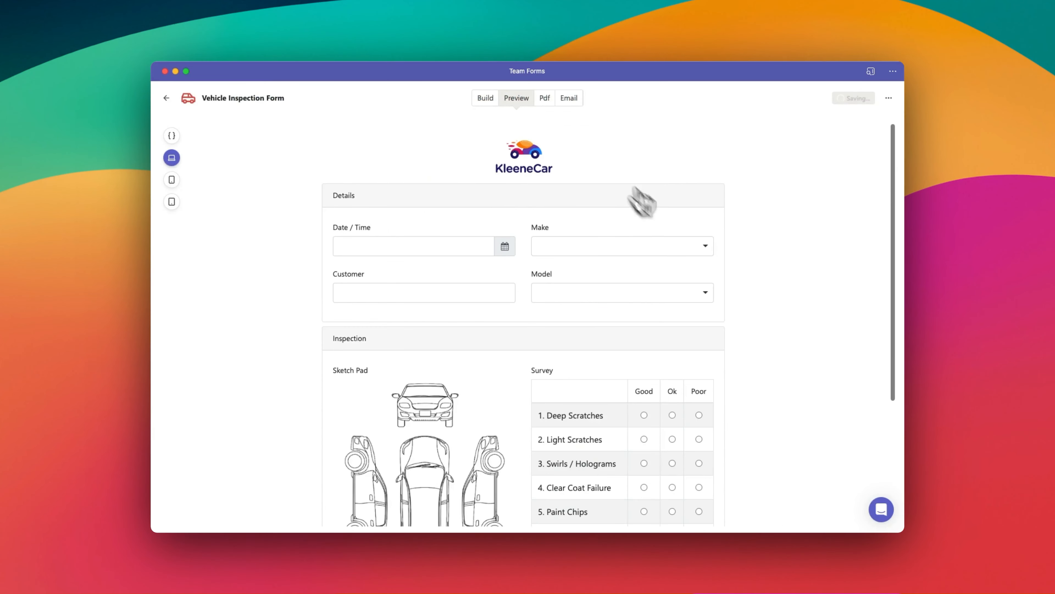
left_click(691, 246)
left_click(591, 391)
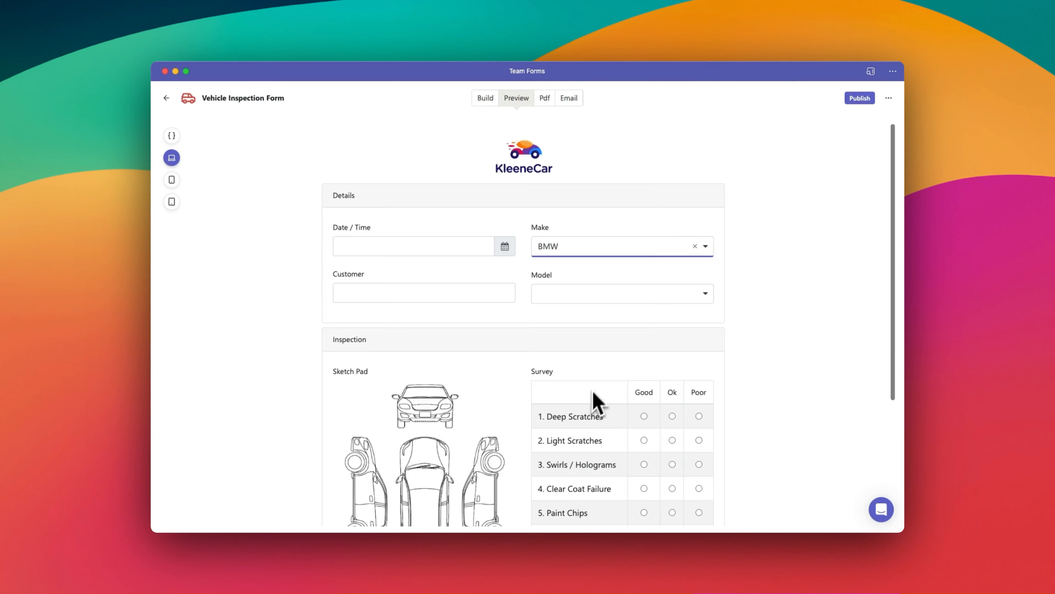
left_click(656, 303)
scroll(624, 400, "down", 5)
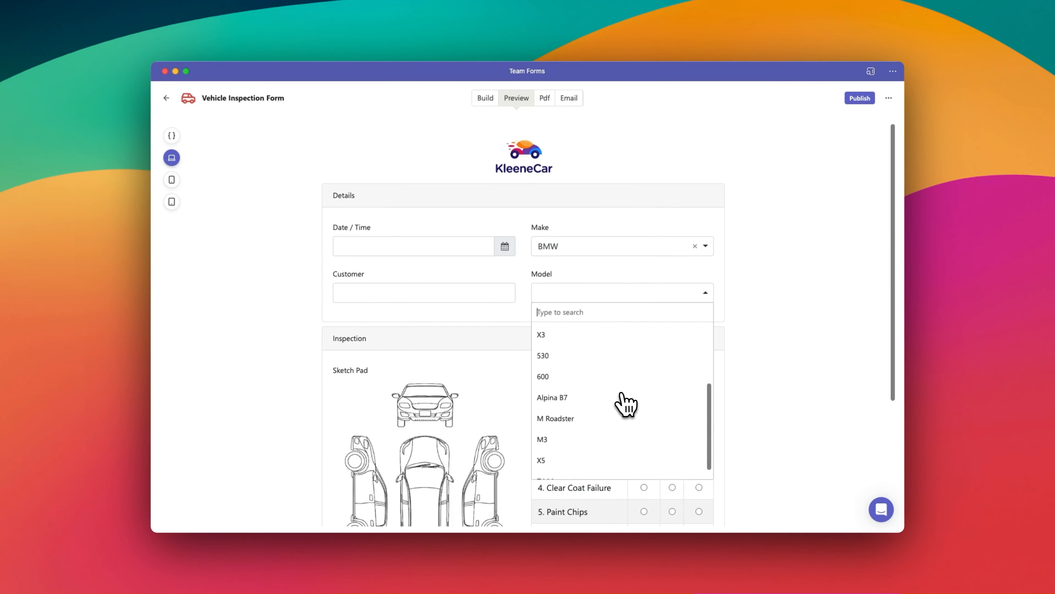
left_click(625, 398)
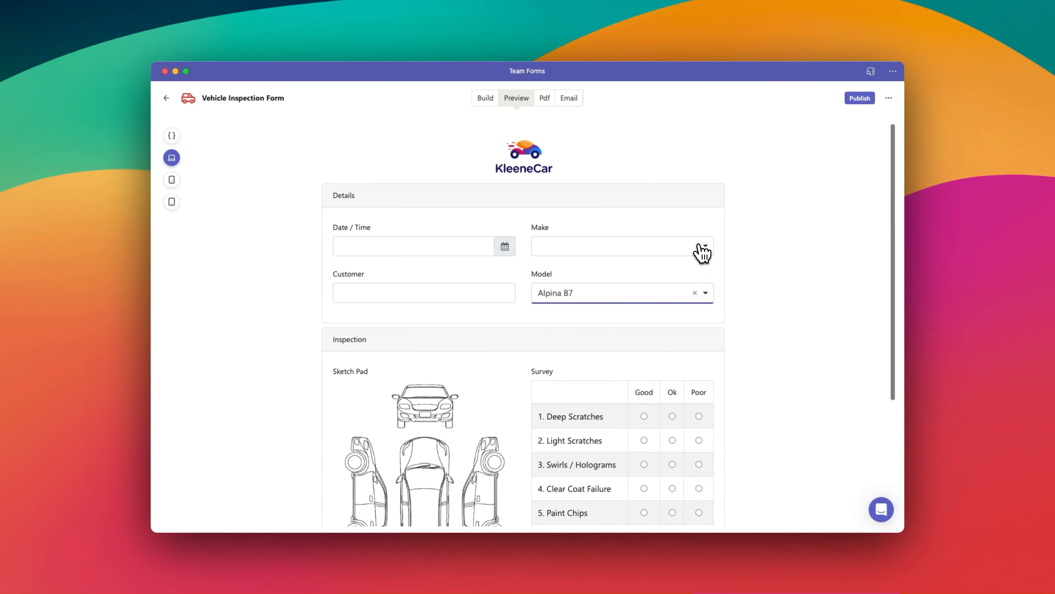
left_click(740, 309)
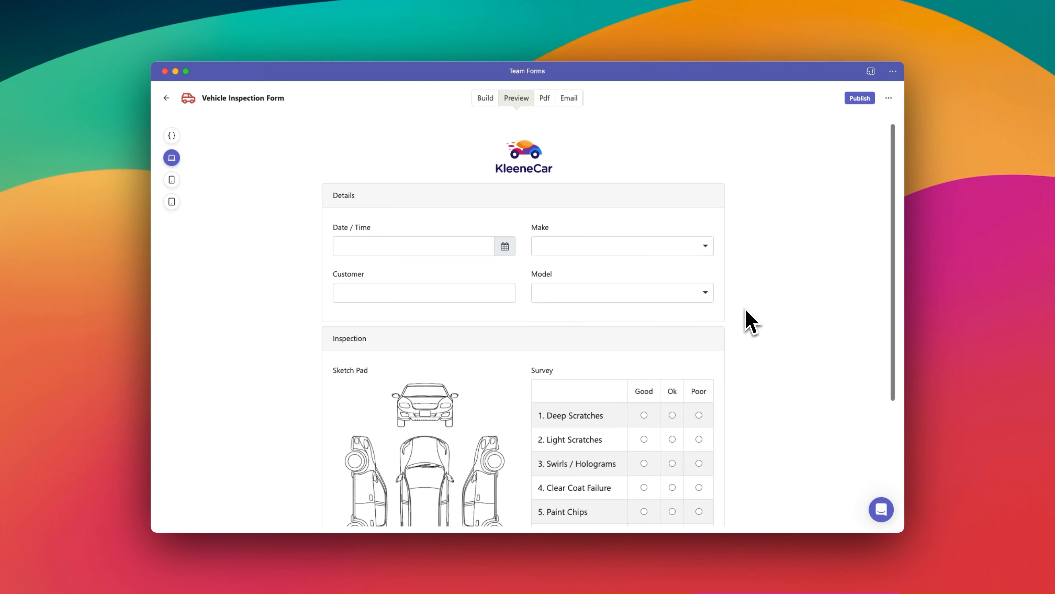